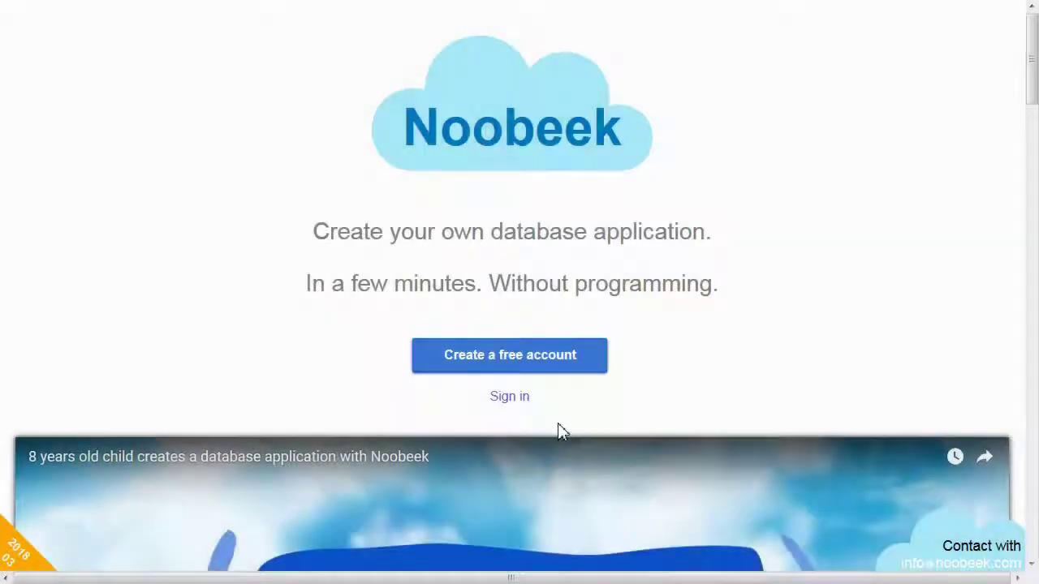
# Register a free Noobeek account, entering a user name and the same password twice
pyautogui.click(513, 365)
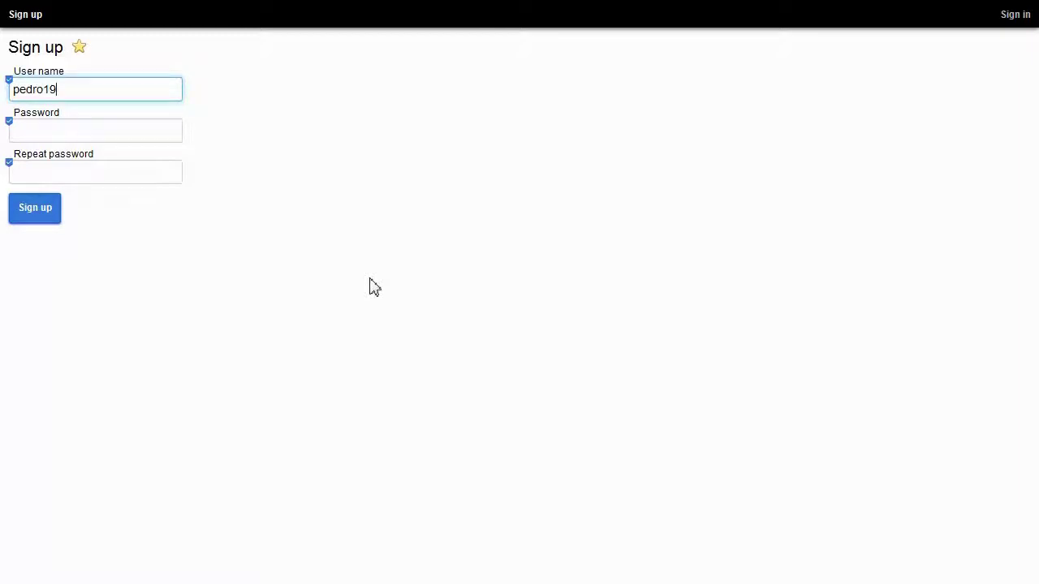
pyautogui.press('Tab')
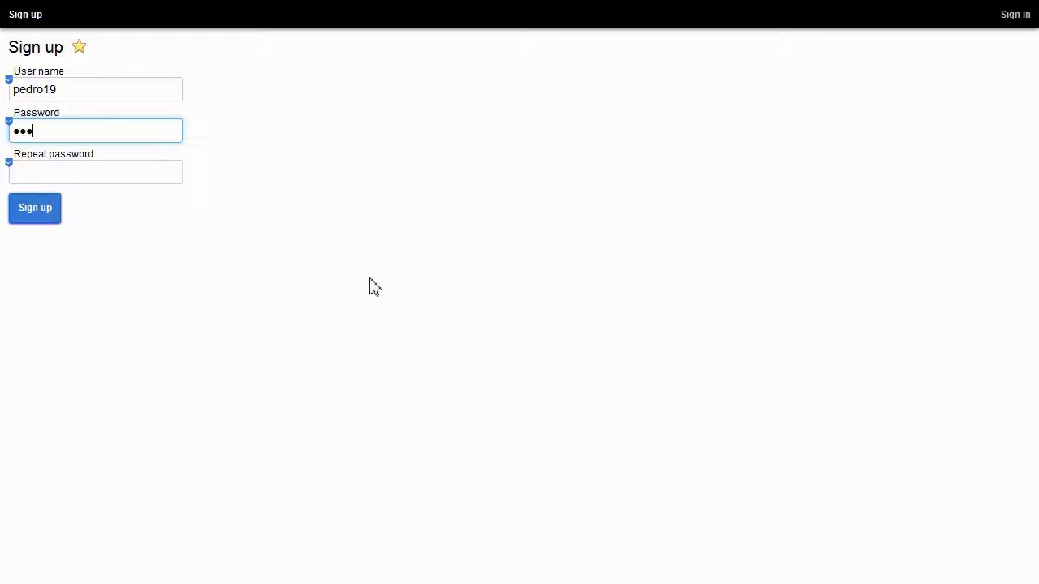
pyautogui.write('1')
pyautogui.press('Tab')
pyautogui.write('pedr')
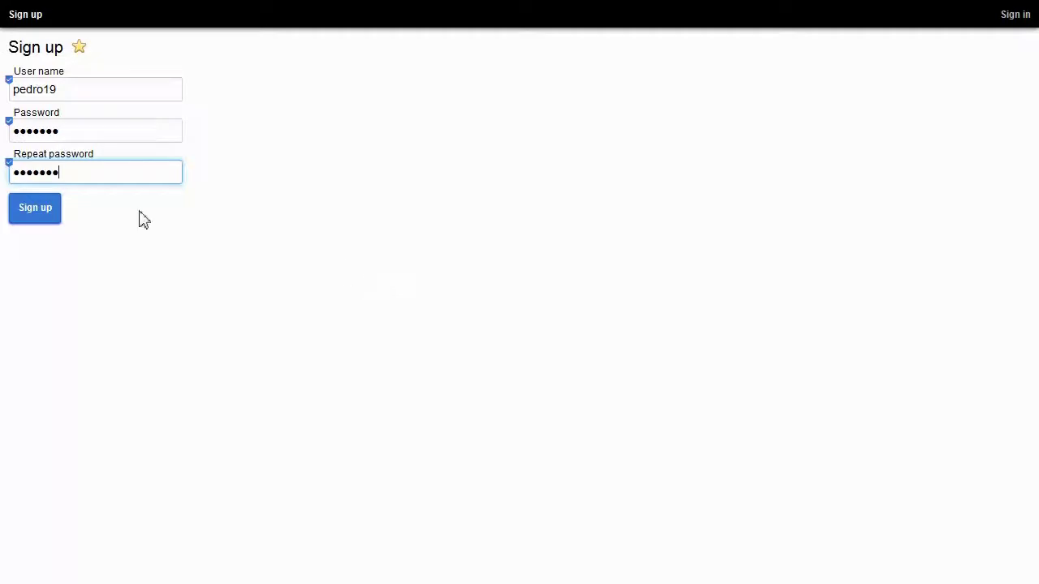
pyautogui.click(54, 221)
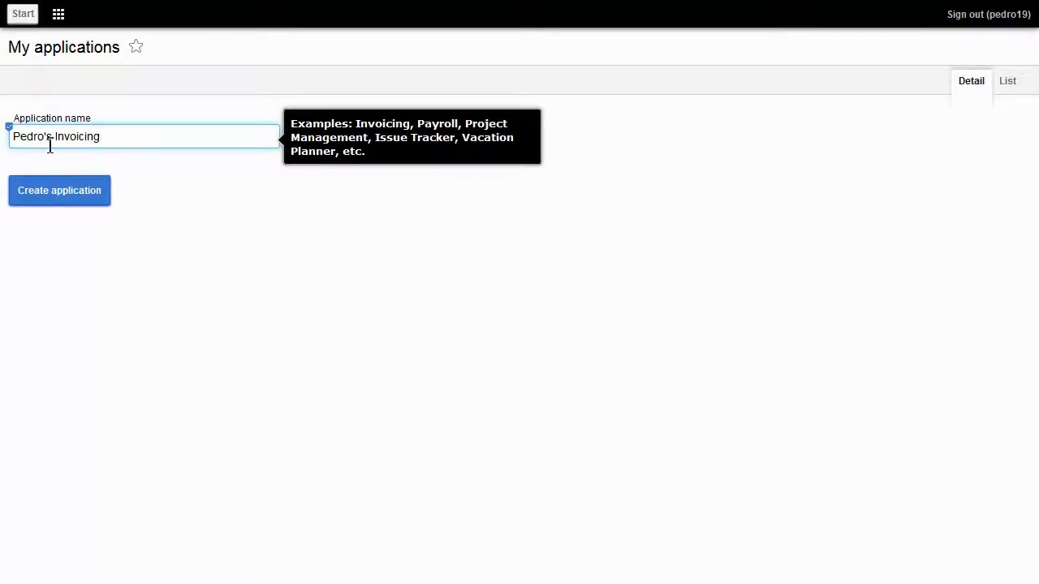
# Create the invoicing application from the entered name
pyautogui.click(90, 204)
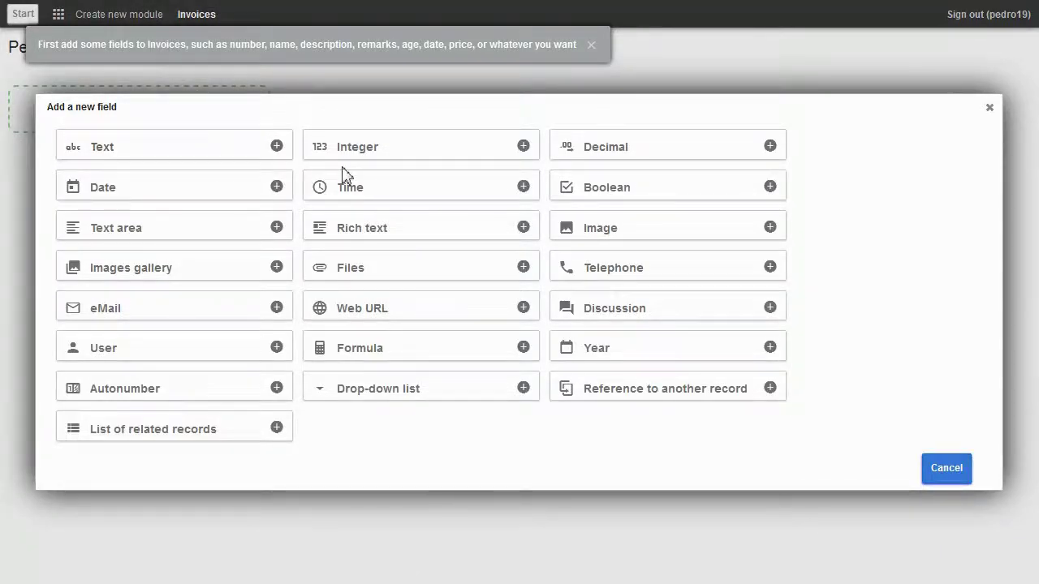
# Add an Autonumber field named Number to Invoices, numbered by year
pyautogui.click(114, 391)
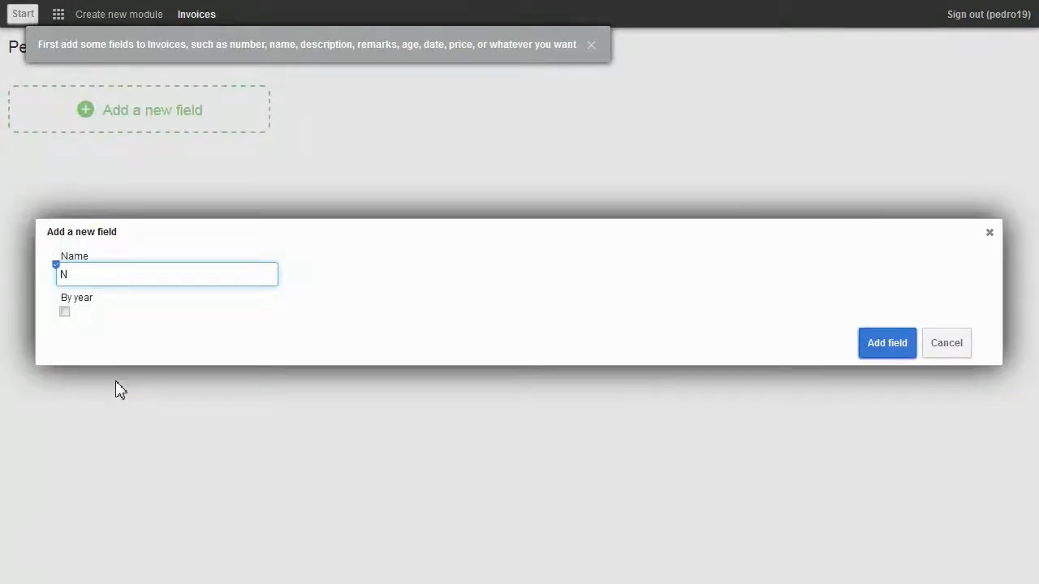
pyautogui.write('Number')
pyautogui.click(66, 312)
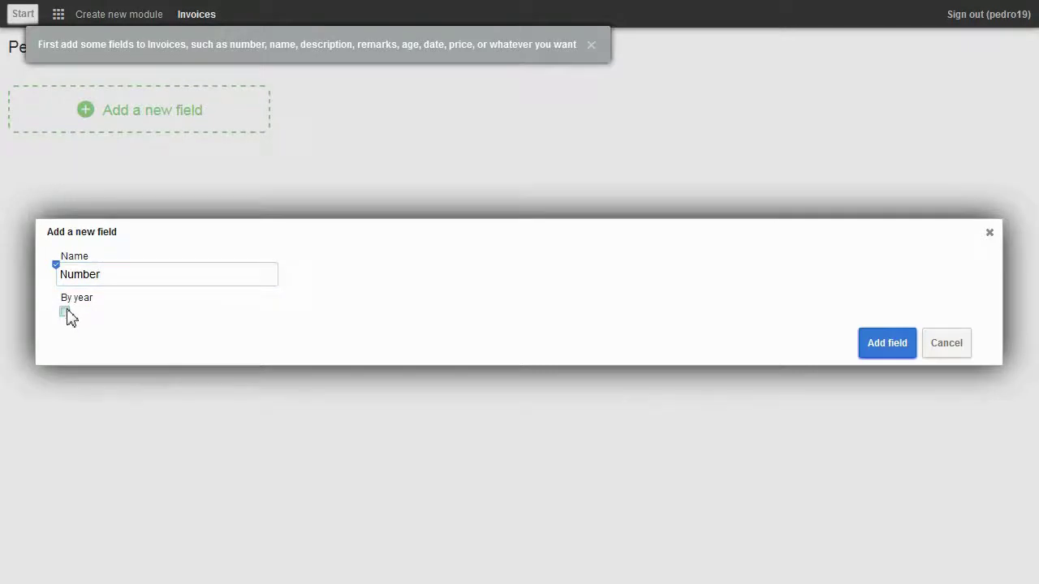
pyautogui.click(883, 356)
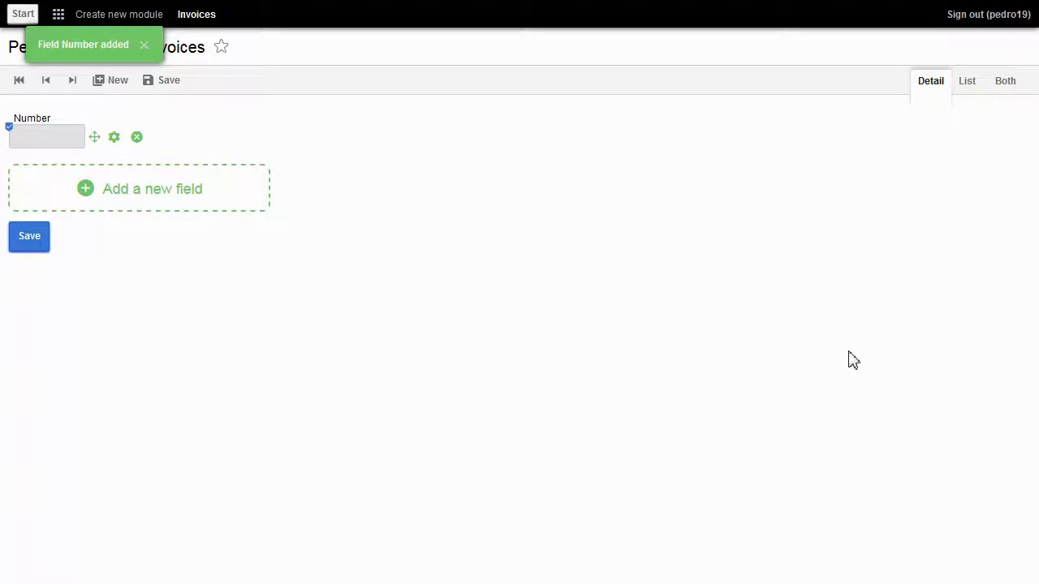
# Add a required Date field named Date to Invoices
pyautogui.click(176, 190)
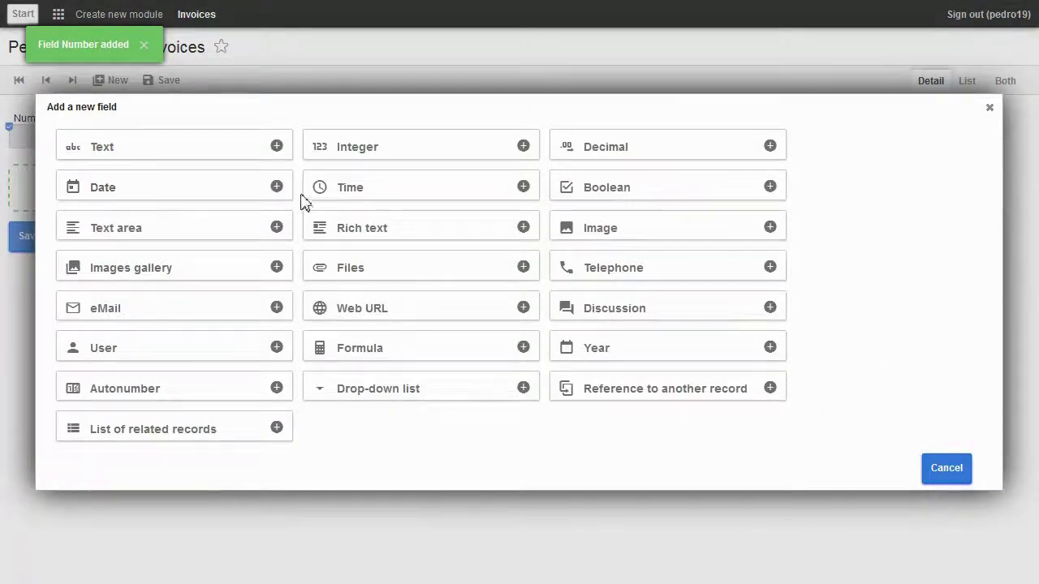
pyautogui.click(197, 196)
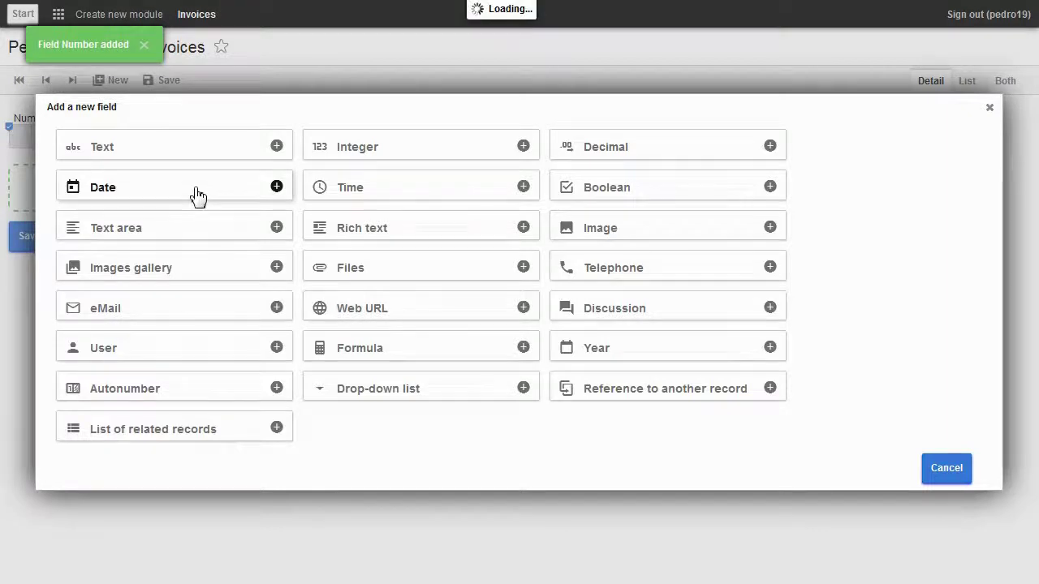
pyautogui.write('Date')
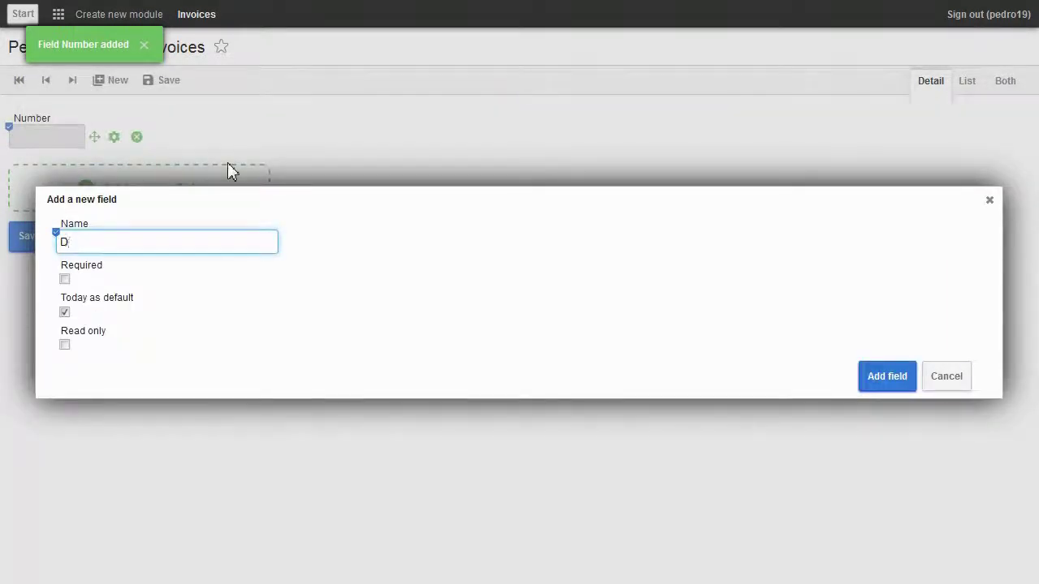
pyautogui.click(65, 279)
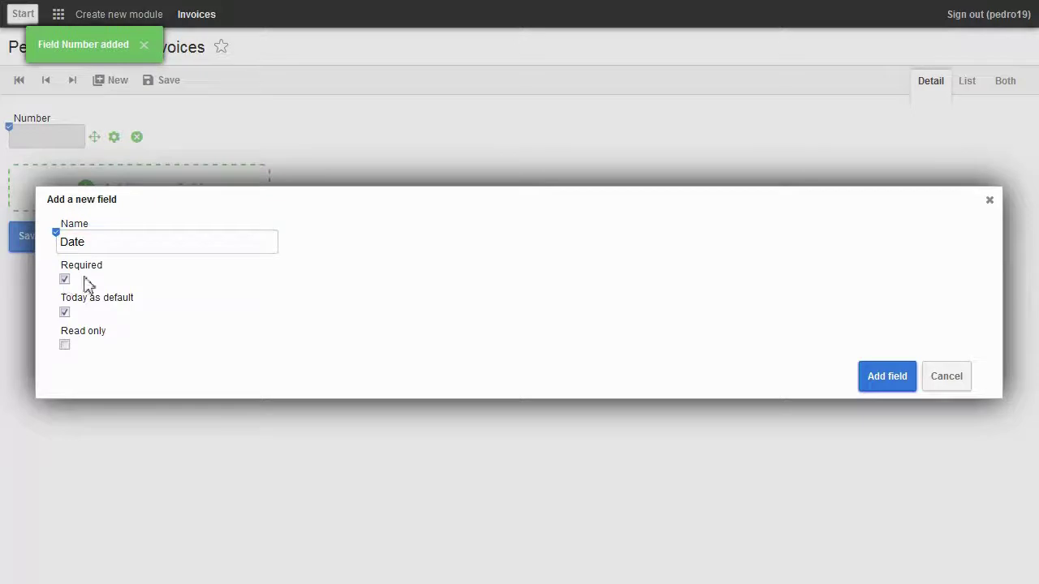
pyautogui.click(874, 377)
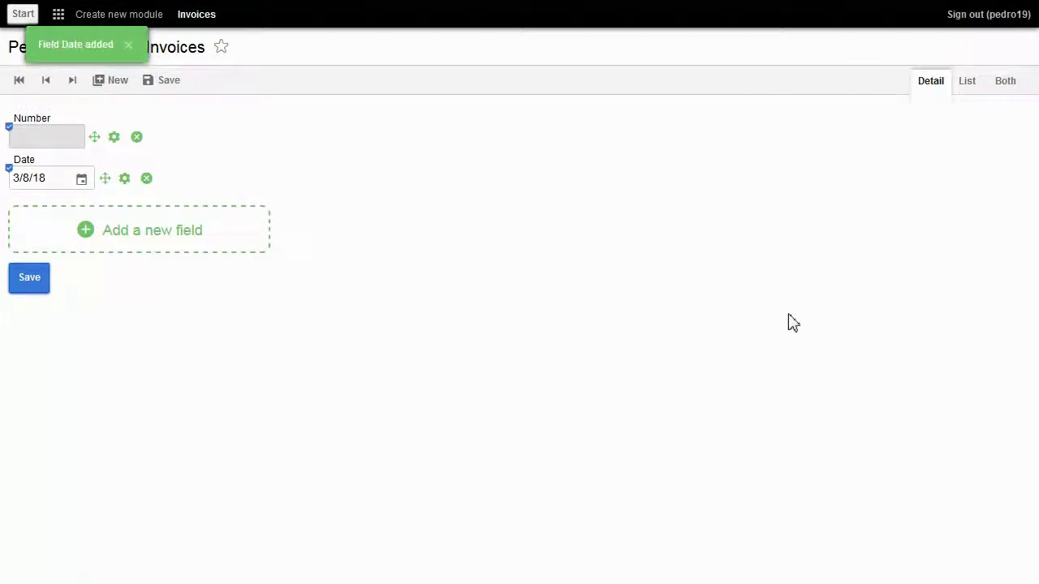
# Create the Customers module with a required Integer field named Number
pyautogui.click(144, 21)
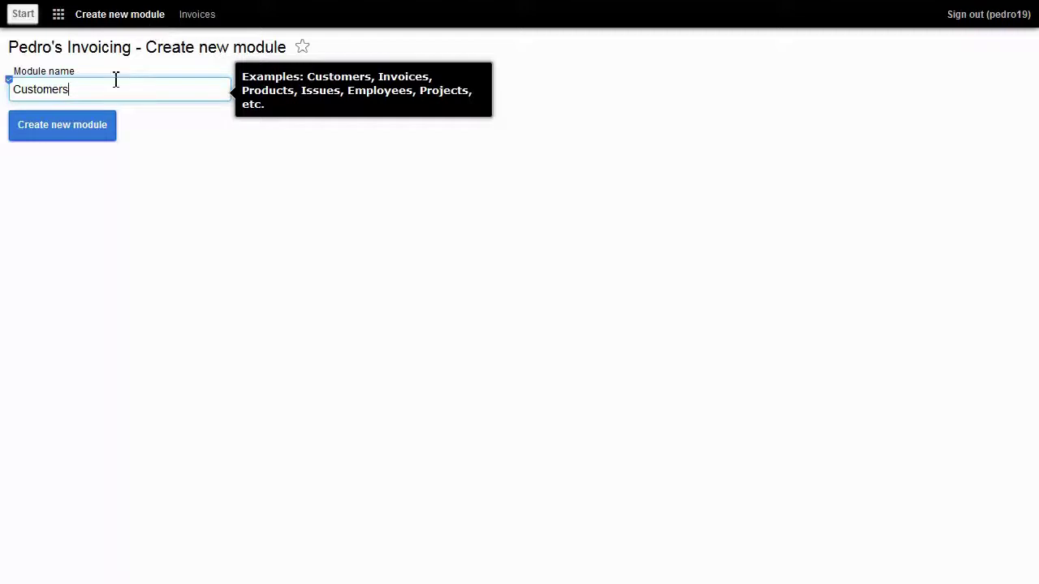
pyautogui.write('tomers')
pyautogui.click(97, 132)
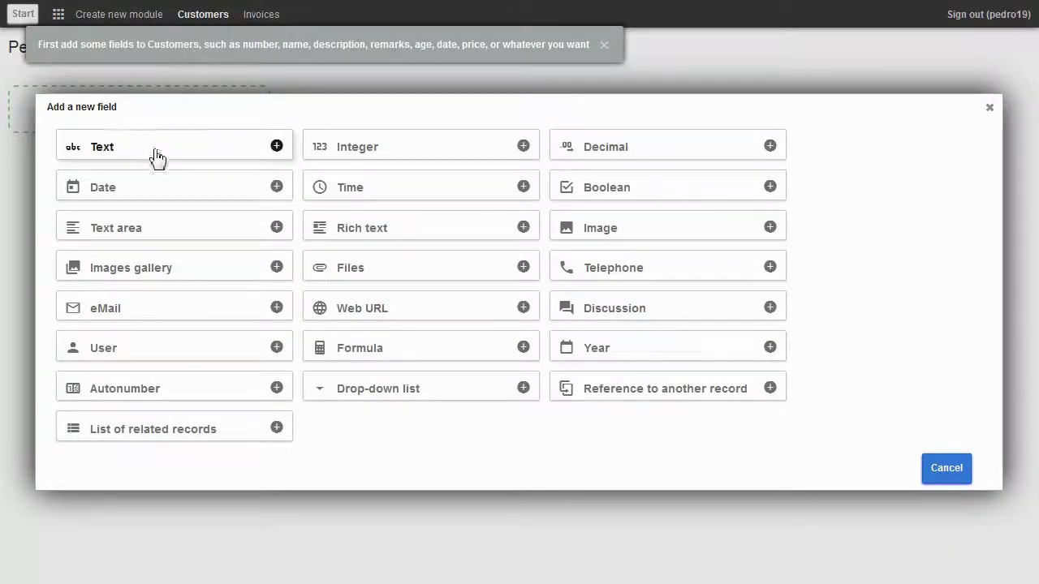
pyautogui.click(398, 163)
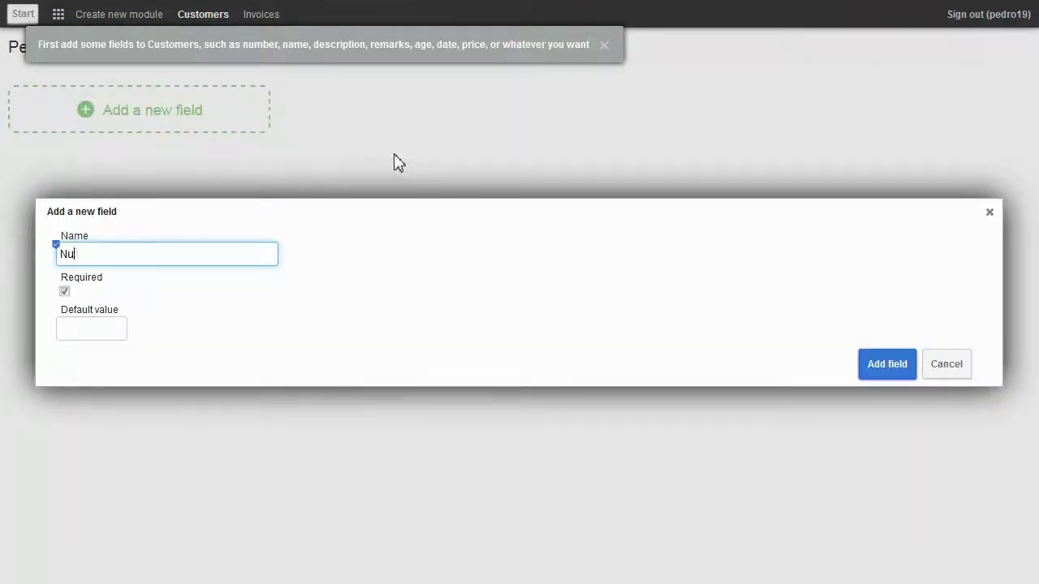
pyautogui.click(884, 366)
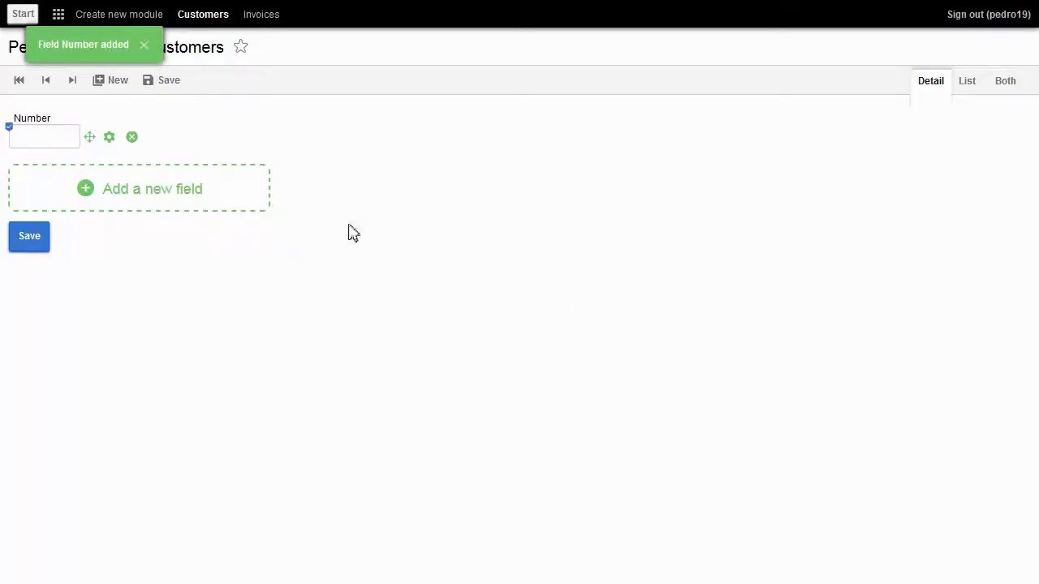
# Add a required Text field named Name to Customers
pyautogui.click(215, 212)
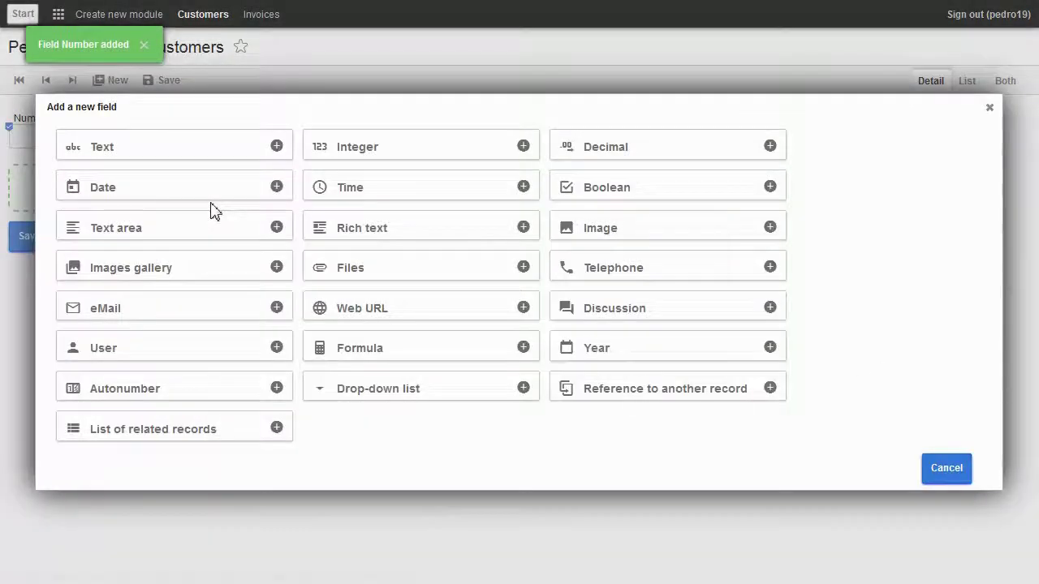
pyautogui.click(164, 149)
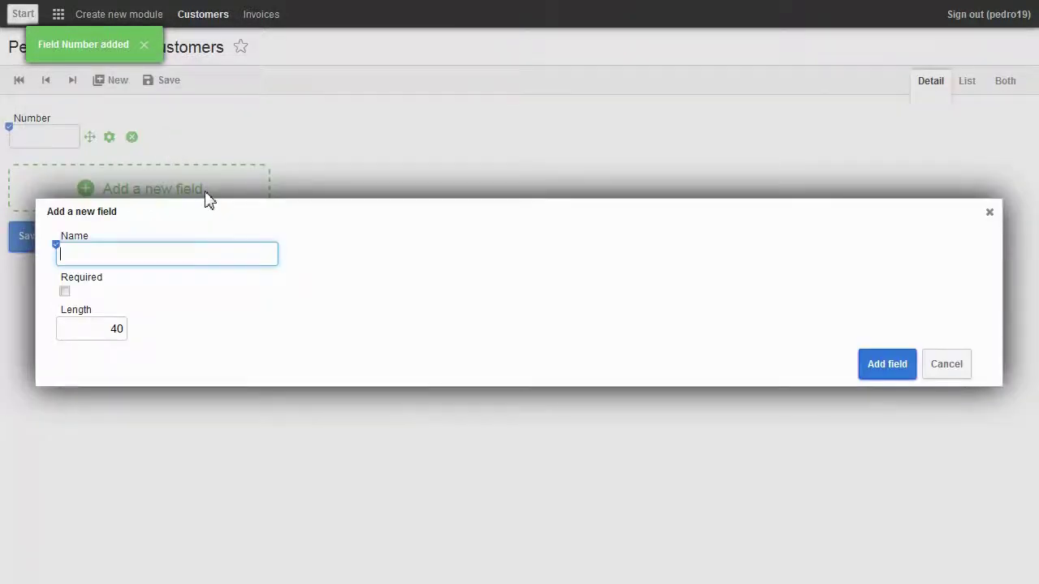
pyautogui.write('Name')
pyautogui.click(65, 292)
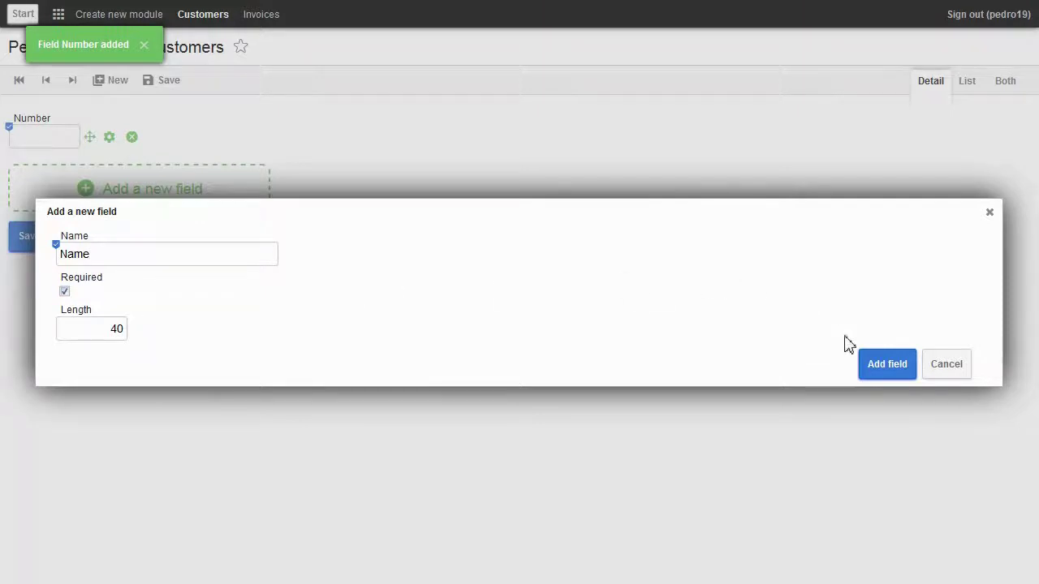
pyautogui.click(888, 365)
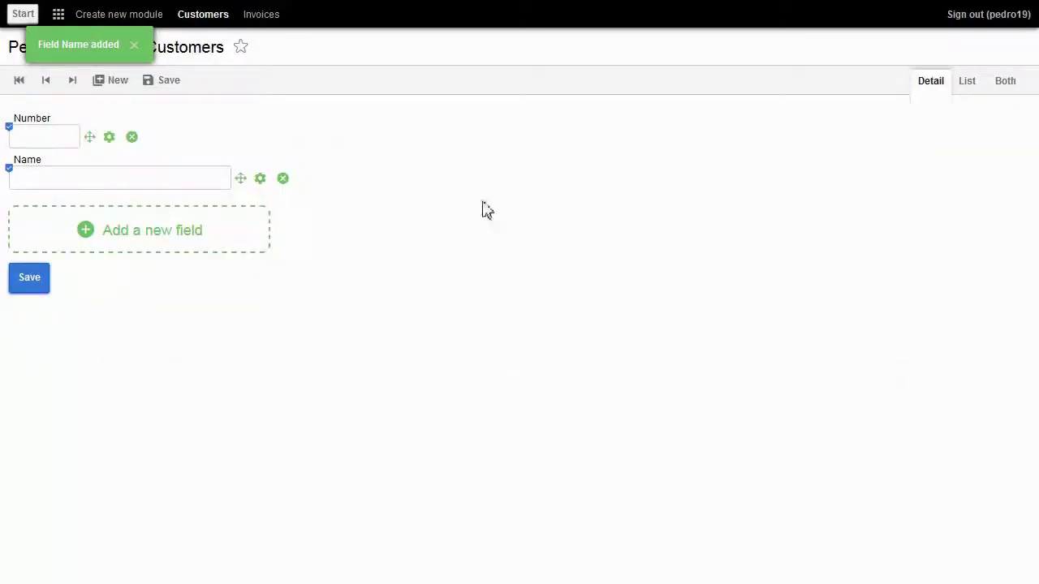
# Save customers 1, 2 and 3 with their names, then view the Customers list
pyautogui.click(67, 136)
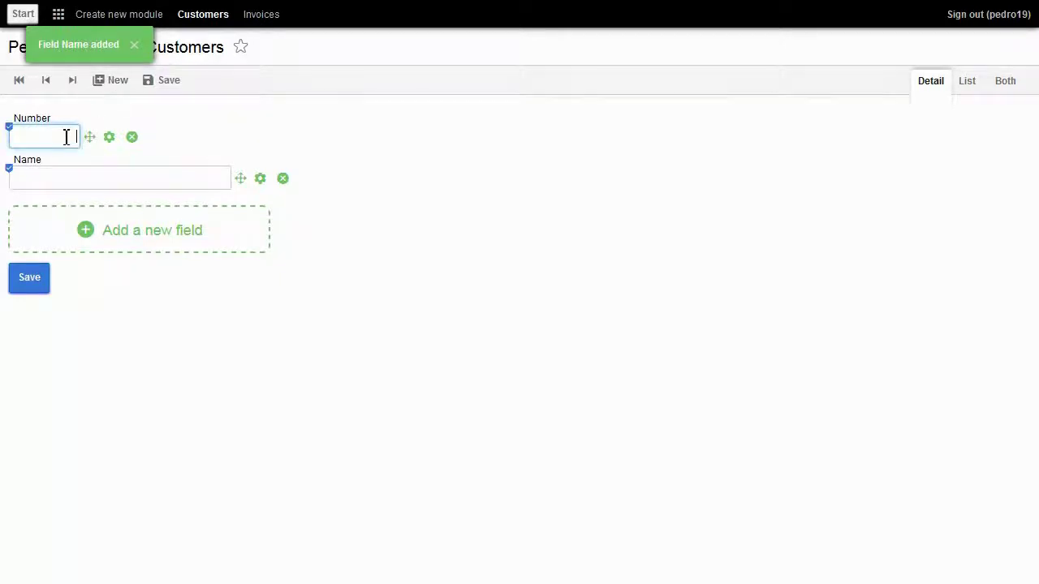
pyautogui.press('Tab')
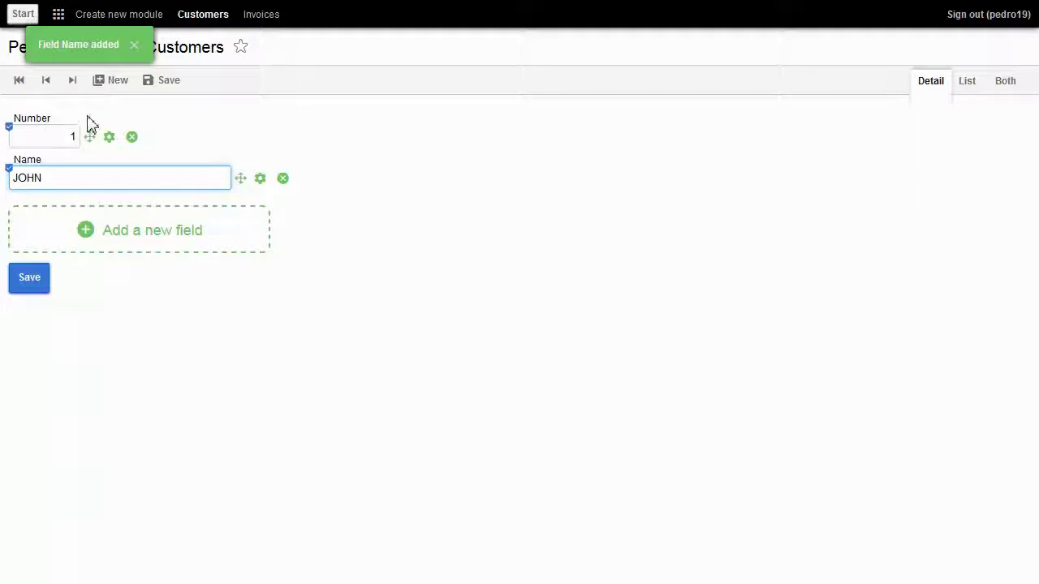
pyautogui.click(172, 83)
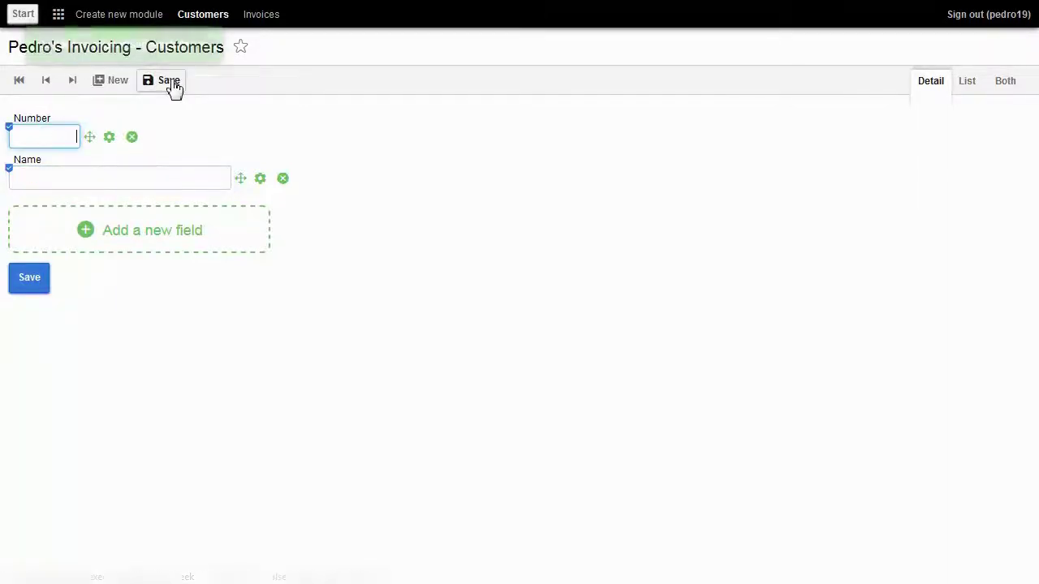
pyautogui.write('2')
pyautogui.press('Tab')
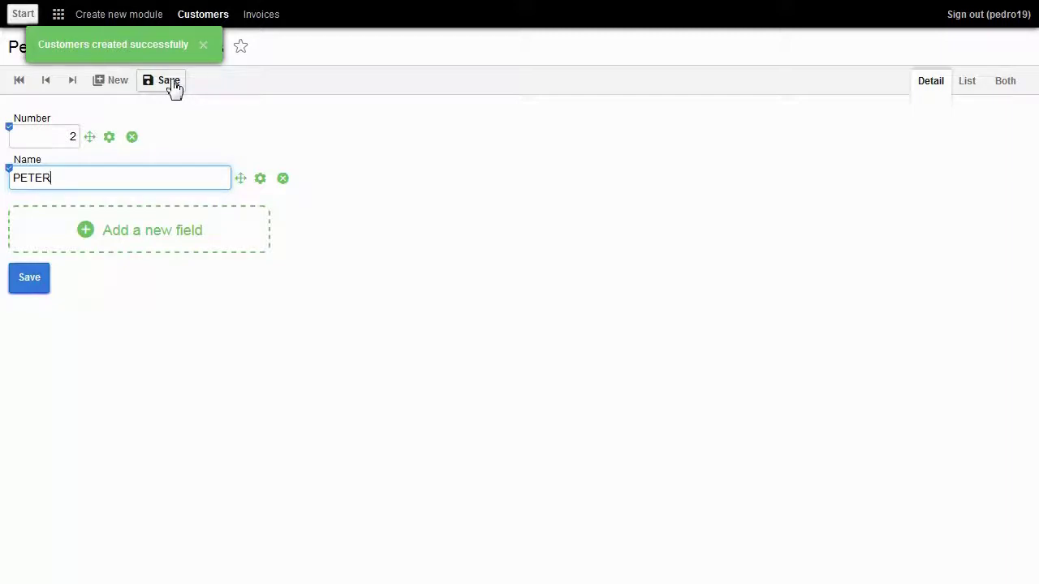
pyautogui.click(172, 83)
pyautogui.write('3')
pyautogui.press('Tab')
pyautogui.write('MARY')
pyautogui.click(171, 83)
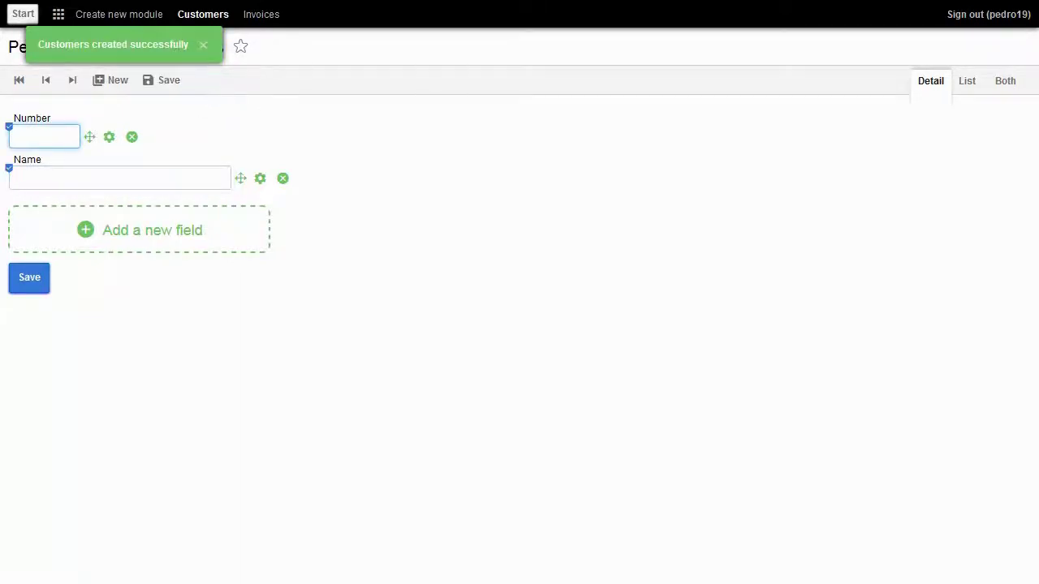
pyautogui.click(962, 93)
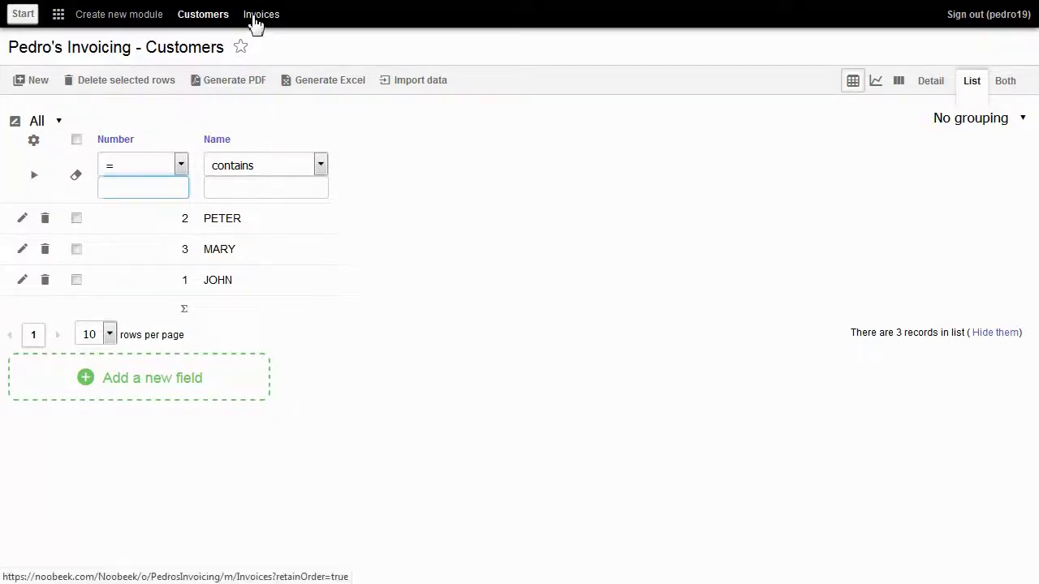
# Add a required Customer reference field to Invoices pointing at the Customers module
pyautogui.click(256, 22)
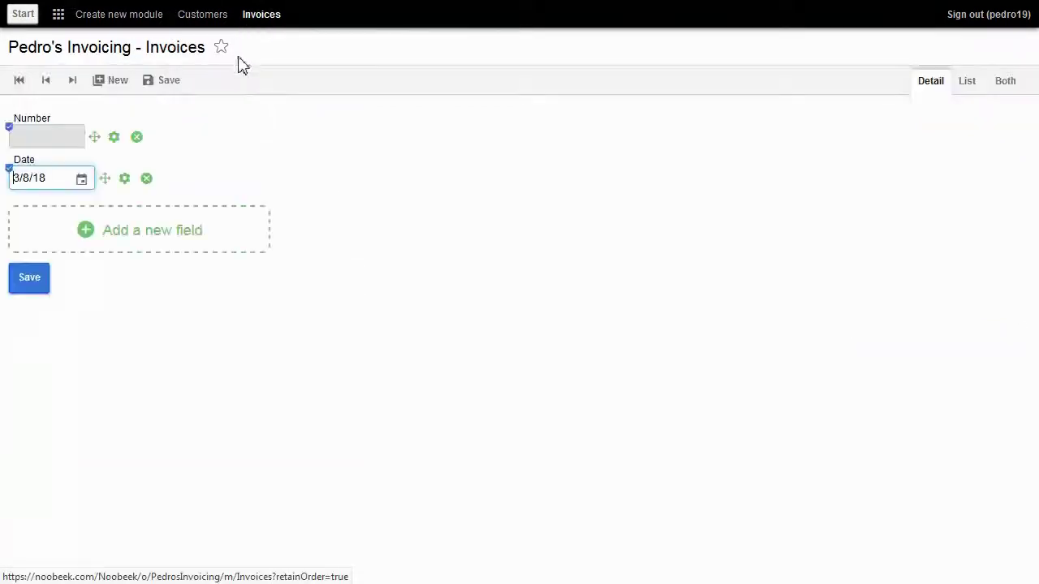
pyautogui.click(136, 235)
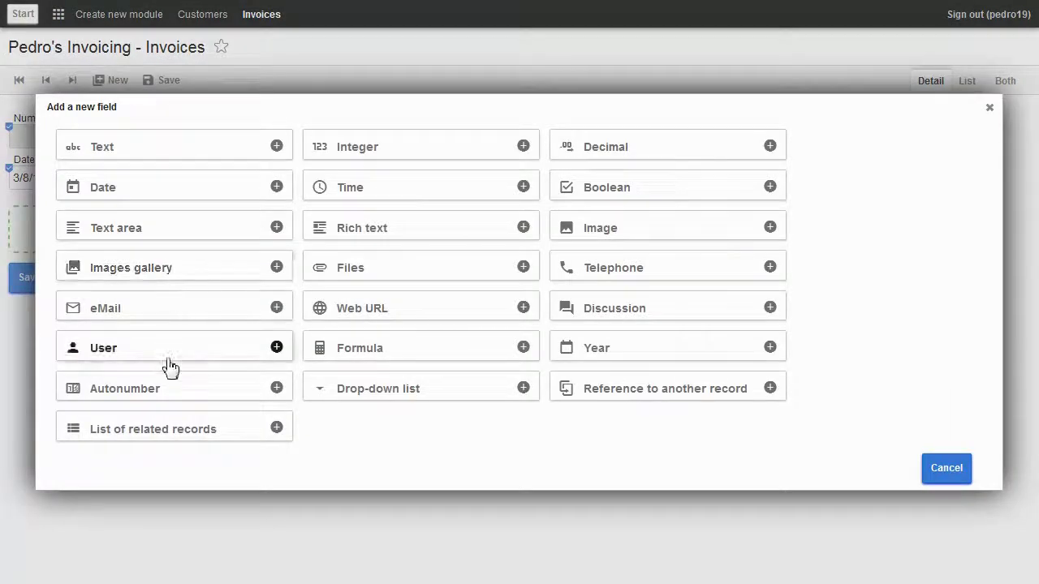
pyautogui.click(598, 395)
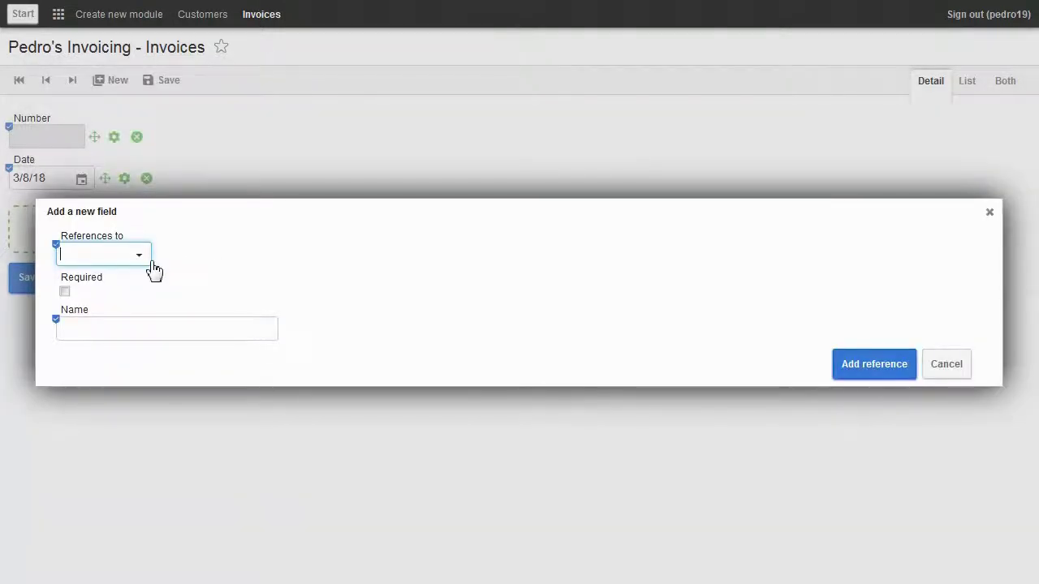
pyautogui.click(154, 270)
pyautogui.click(136, 278)
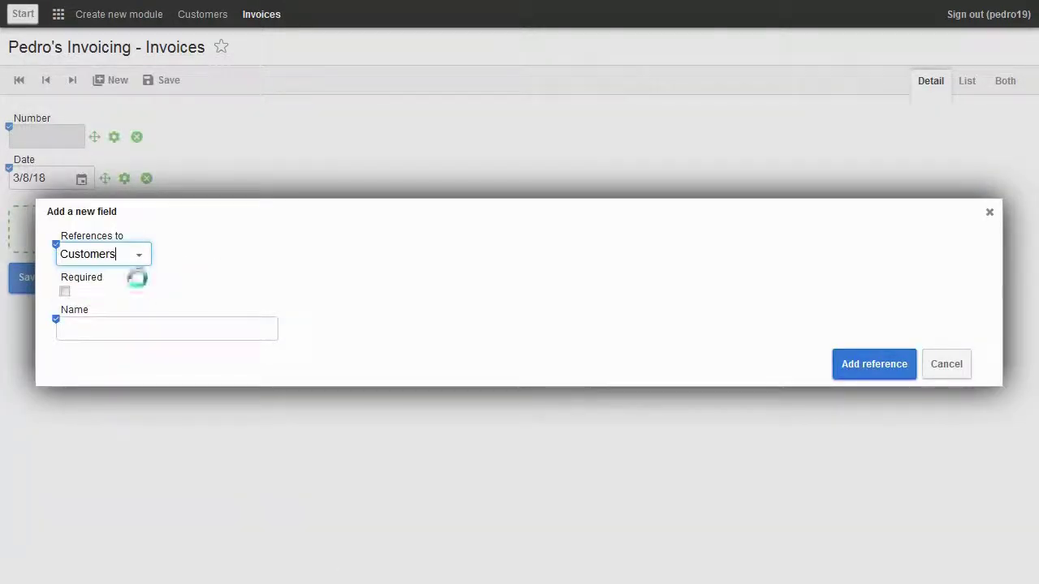
pyautogui.click(64, 292)
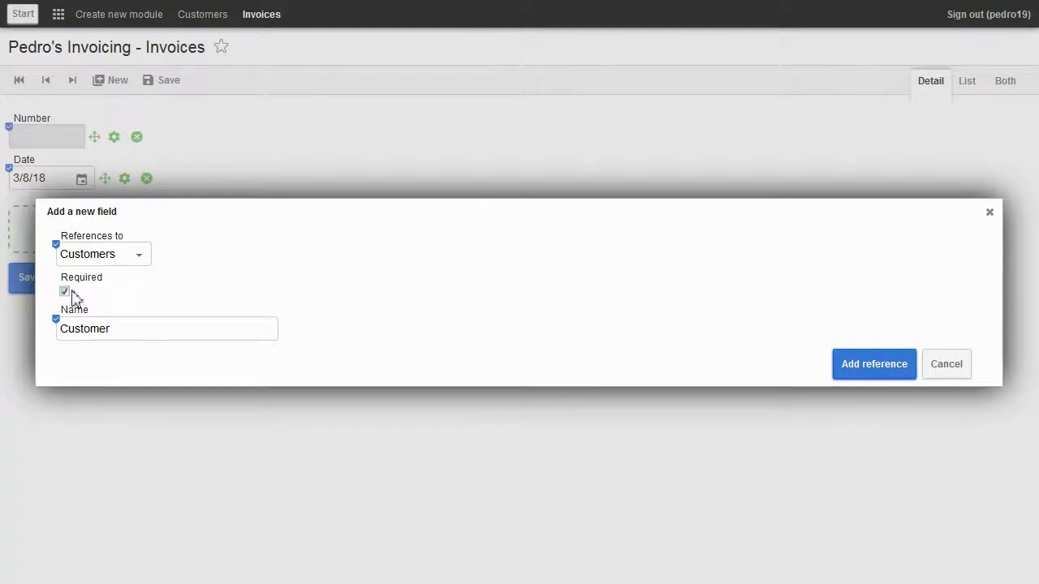
pyautogui.click(849, 371)
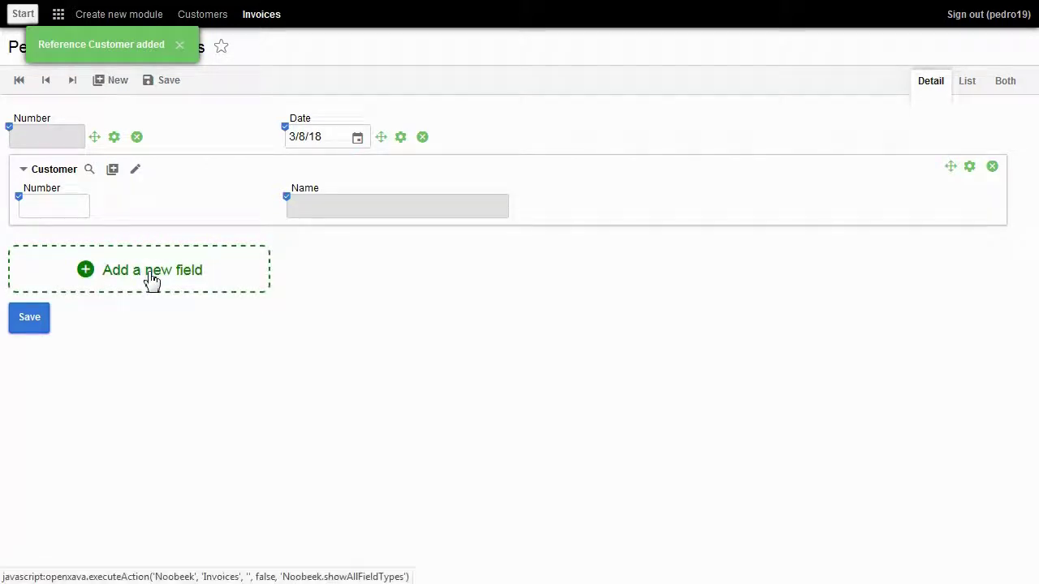
# Create the 'Invoice Lines' module and start naming a new Products module
pyautogui.click(126, 20)
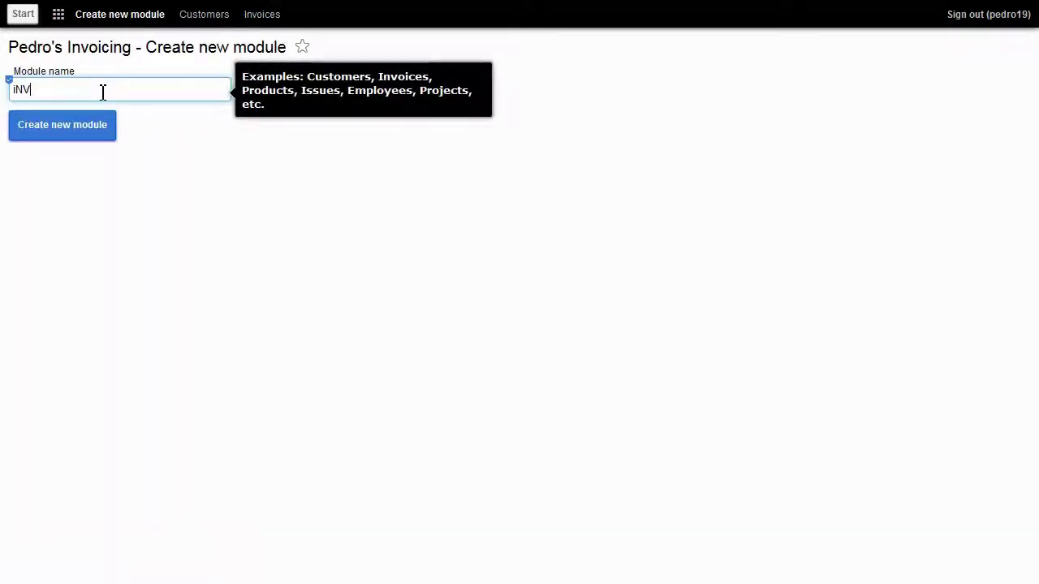
pyautogui.write('Invoic')
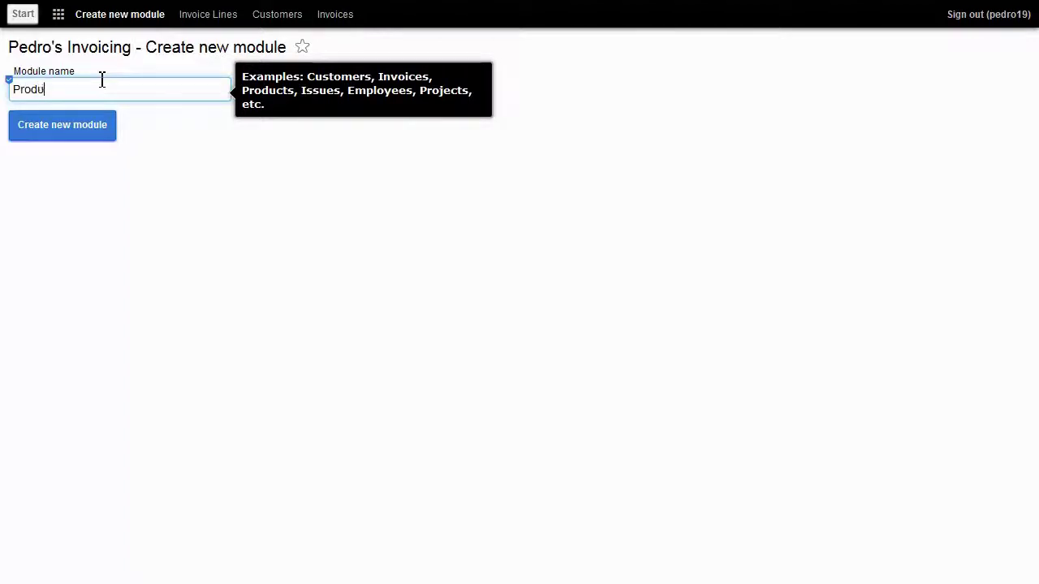
# Create the Products module with an Integer field named Code
pyautogui.click(44, 134)
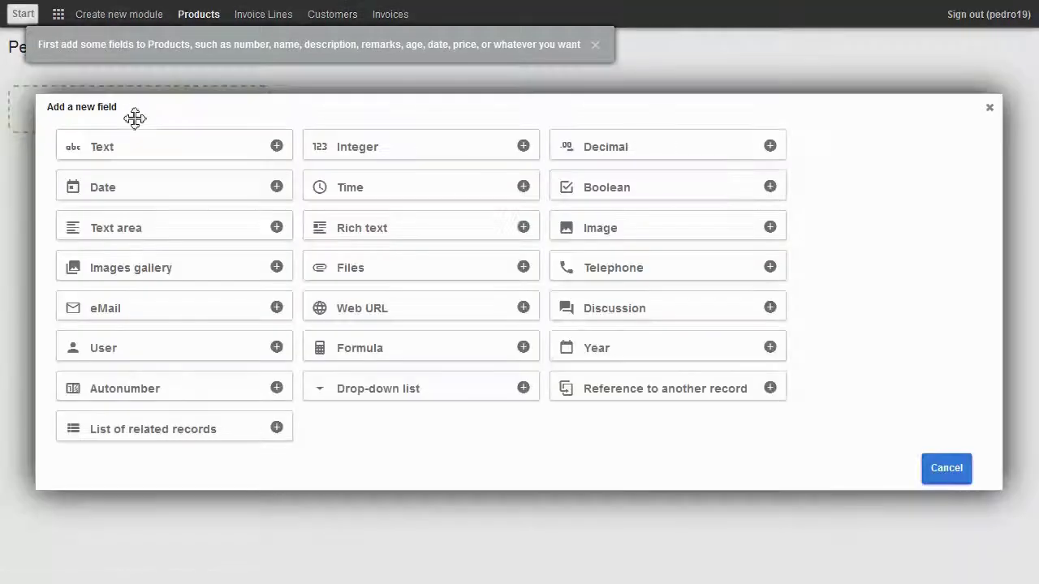
pyautogui.click(400, 157)
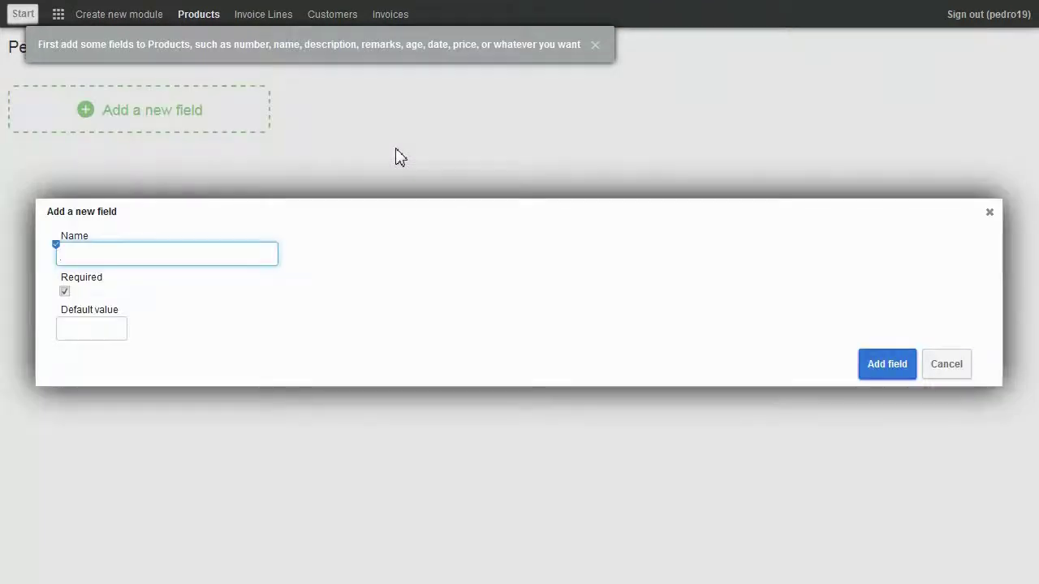
pyautogui.write('Code')
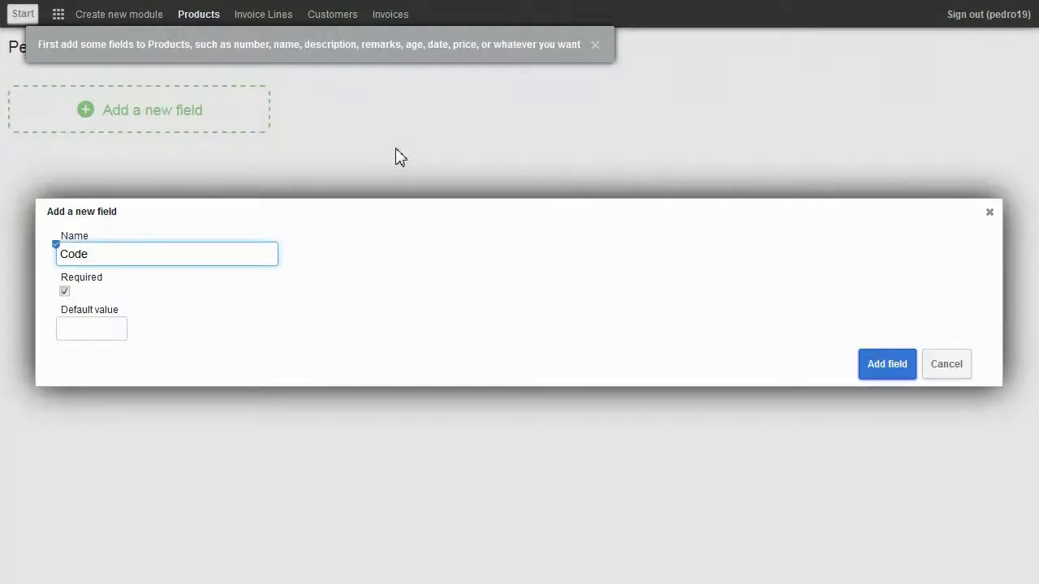
pyautogui.click(884, 369)
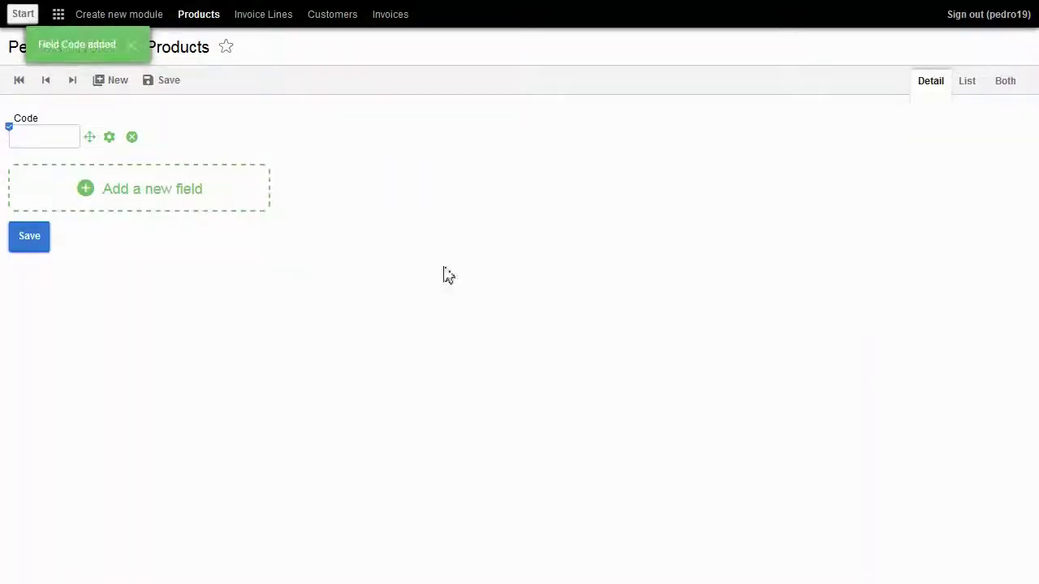
# Add a required Text field named Description to Products
pyautogui.click(181, 194)
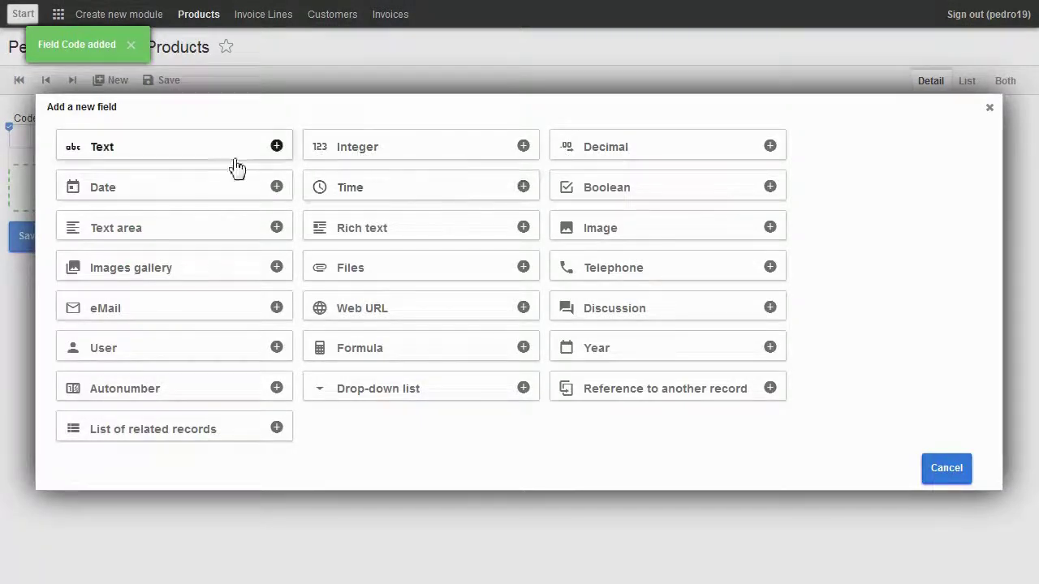
pyautogui.click(202, 163)
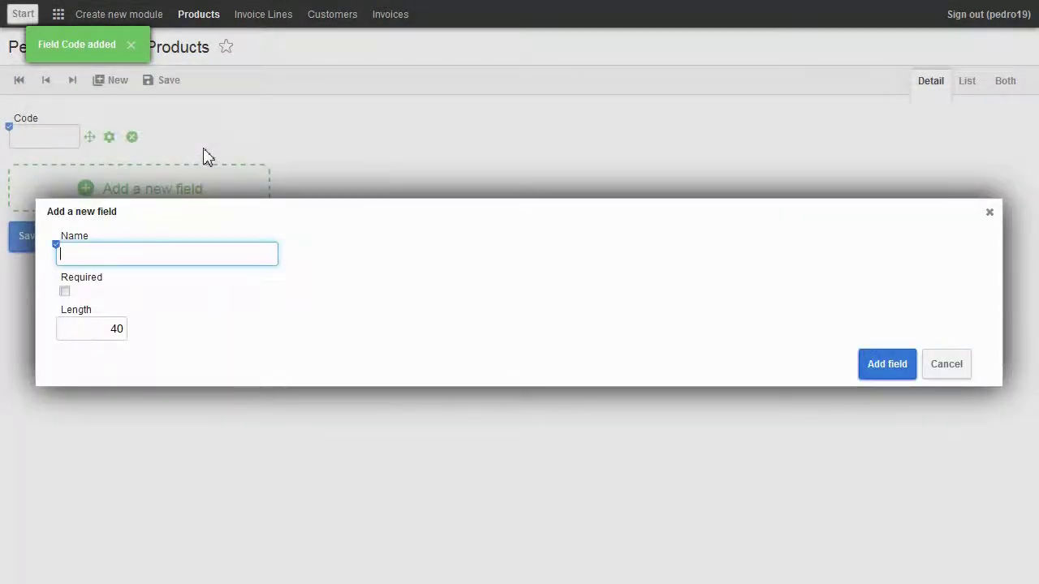
pyautogui.write('Description')
pyautogui.click(70, 296)
pyautogui.click(64, 292)
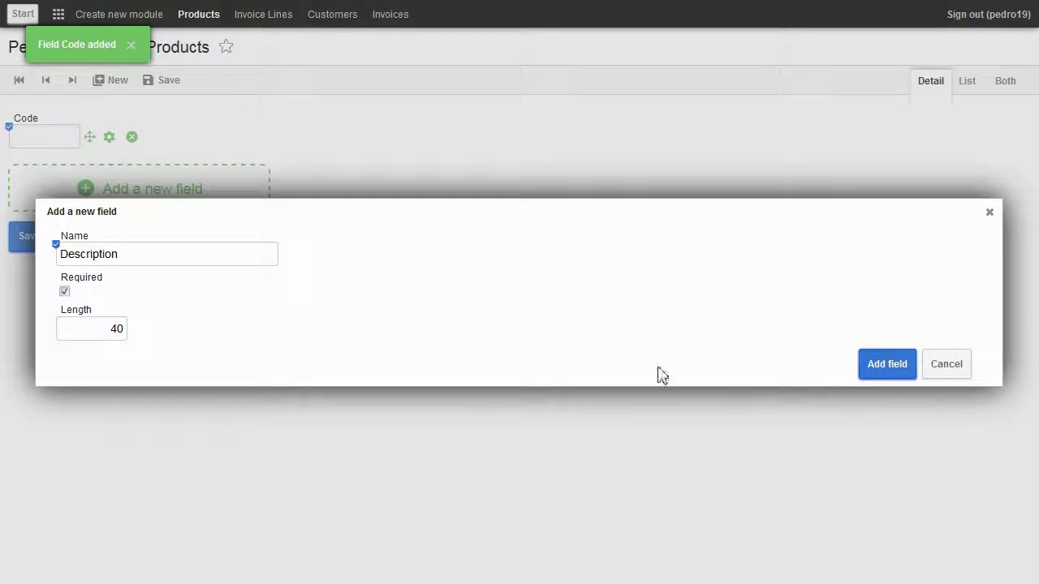
pyautogui.click(895, 373)
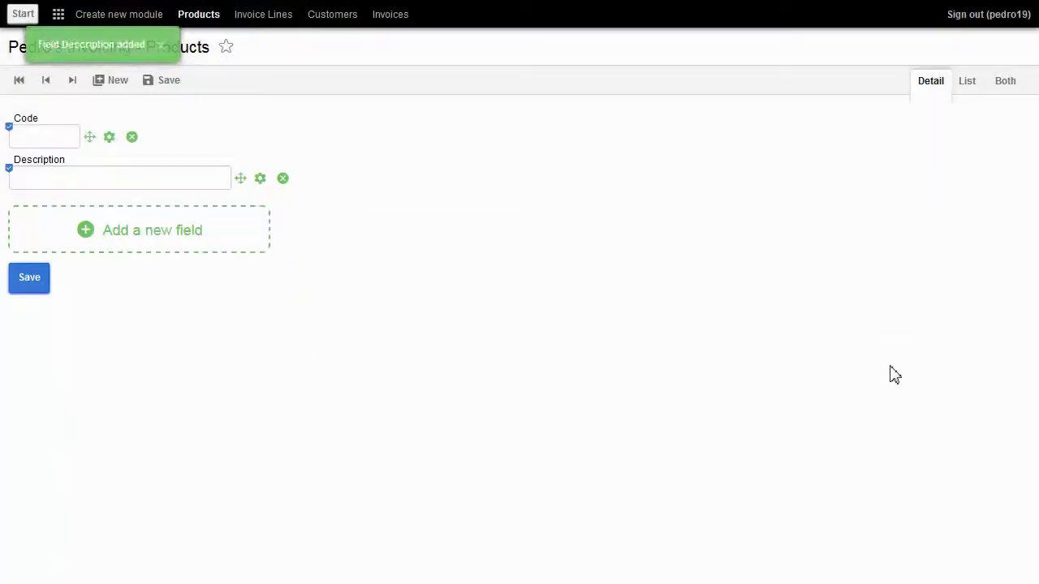
# Add a Decimal field named Price to Products
pyautogui.click(181, 247)
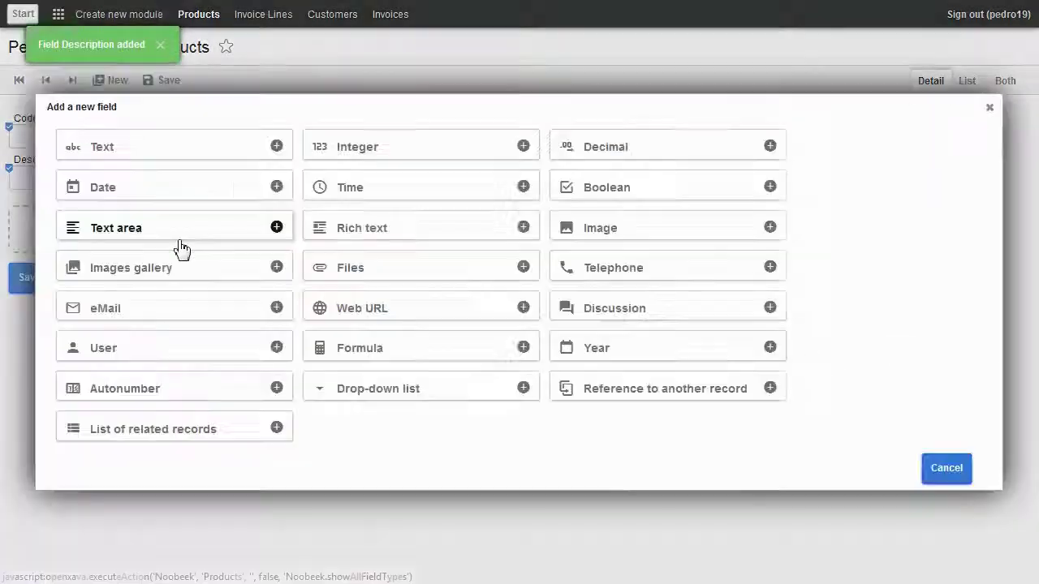
pyautogui.click(576, 151)
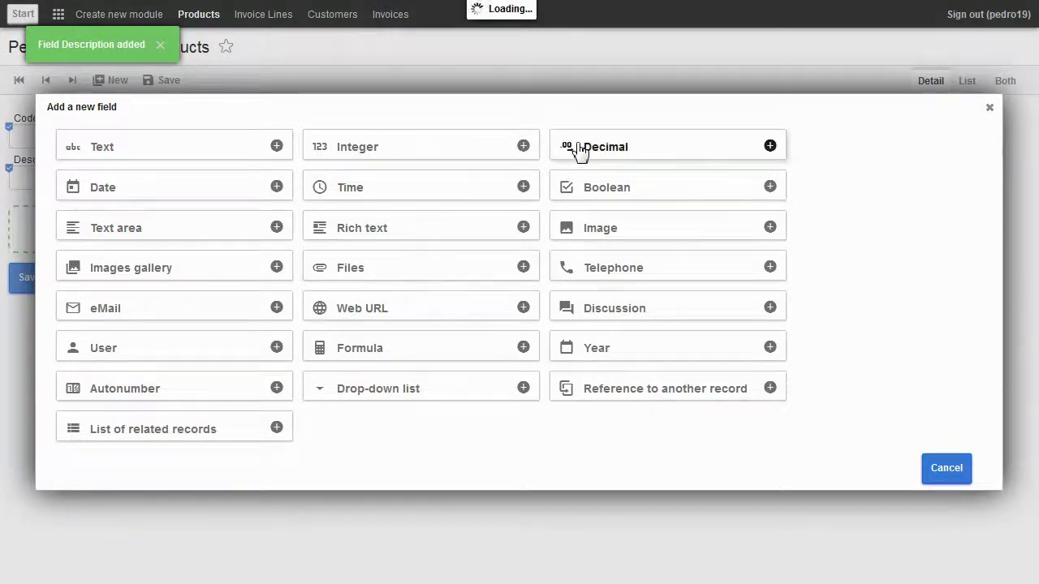
pyautogui.write('Pri')
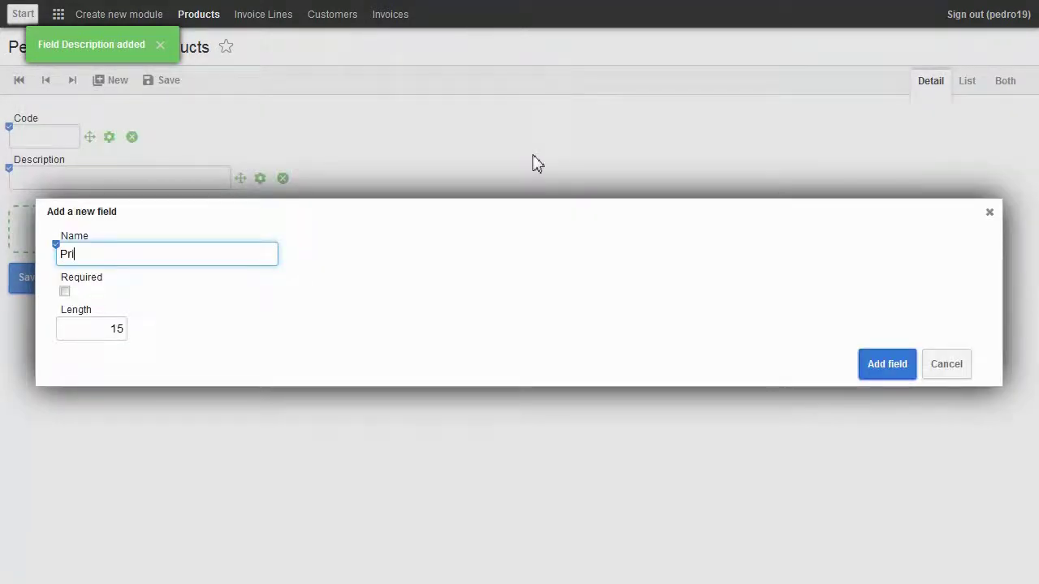
pyautogui.write('ce')
pyautogui.click(888, 372)
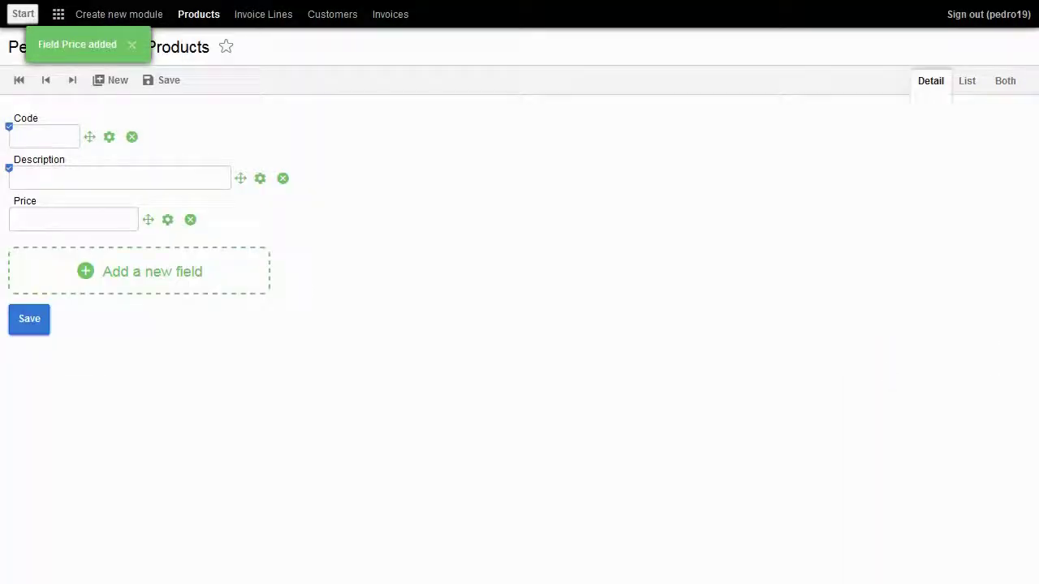
# Save products 1 'XavaPro Professional' at 399 and 2 'XavaPro Enterprise' at 599
pyautogui.click(35, 135)
pyautogui.click(72, 133)
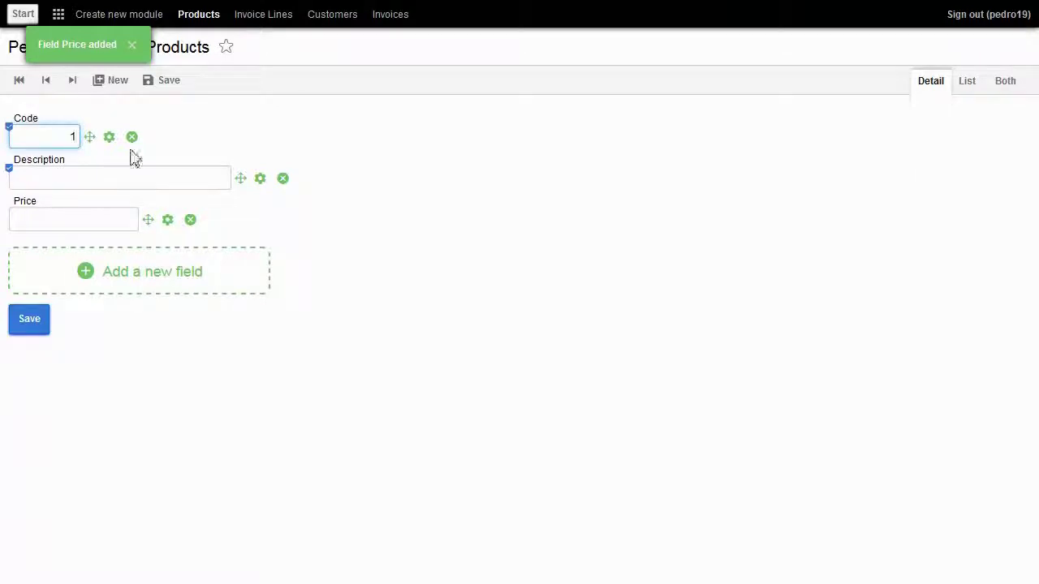
pyautogui.press('Tab')
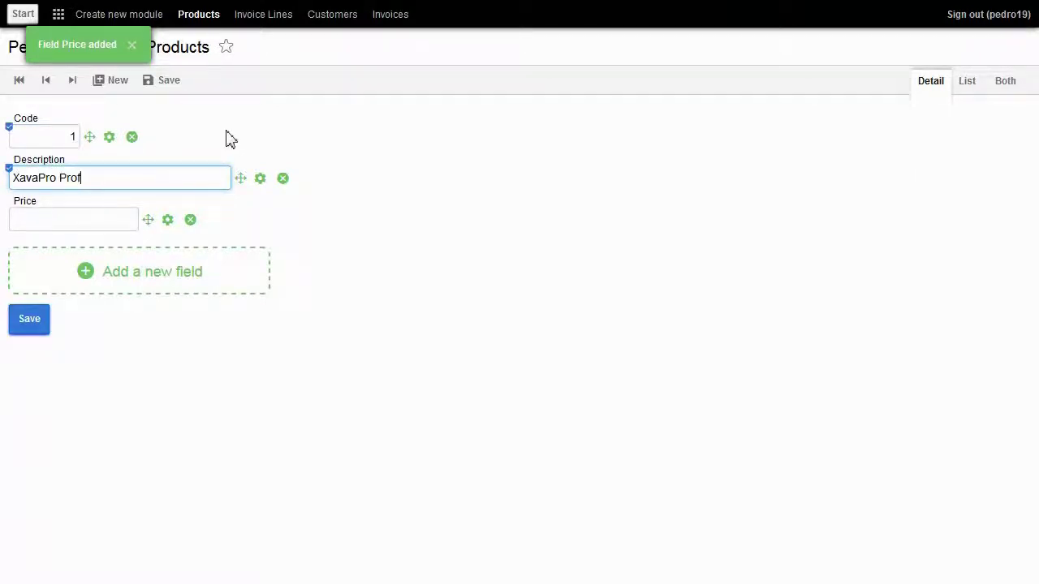
pyautogui.press('Tab')
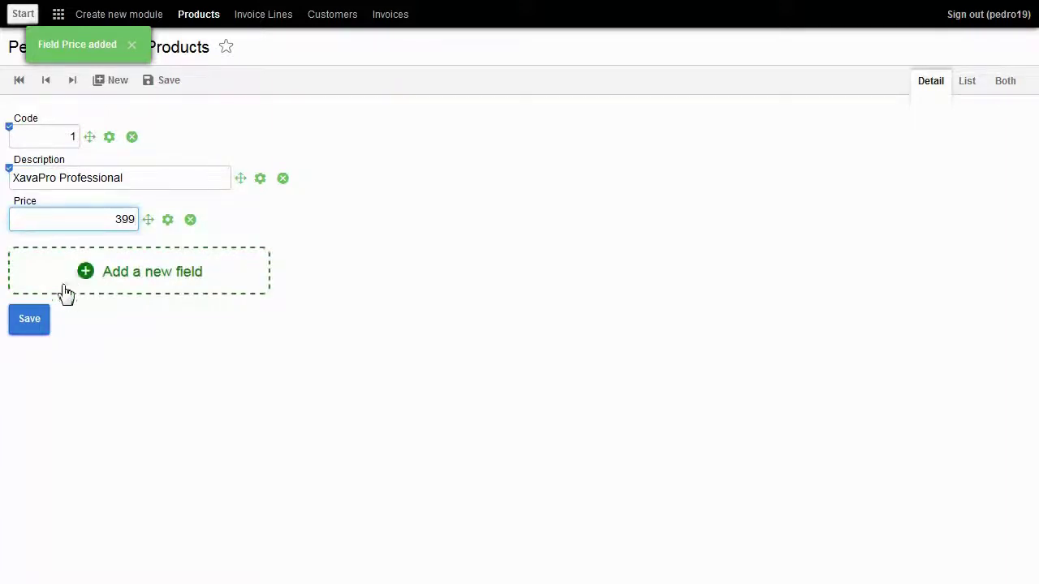
pyautogui.click(29, 323)
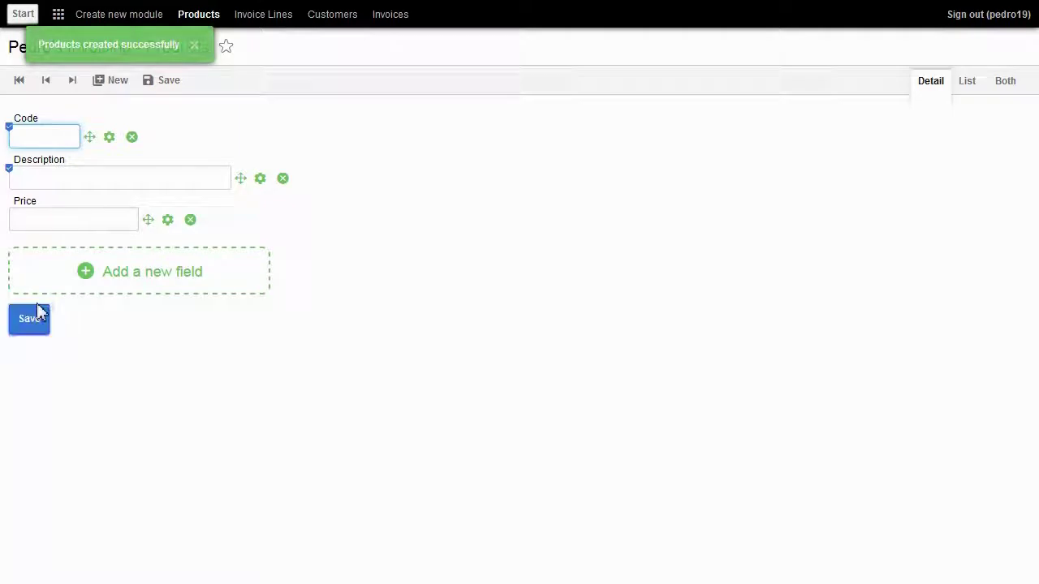
pyautogui.write('2')
pyautogui.press('Tab')
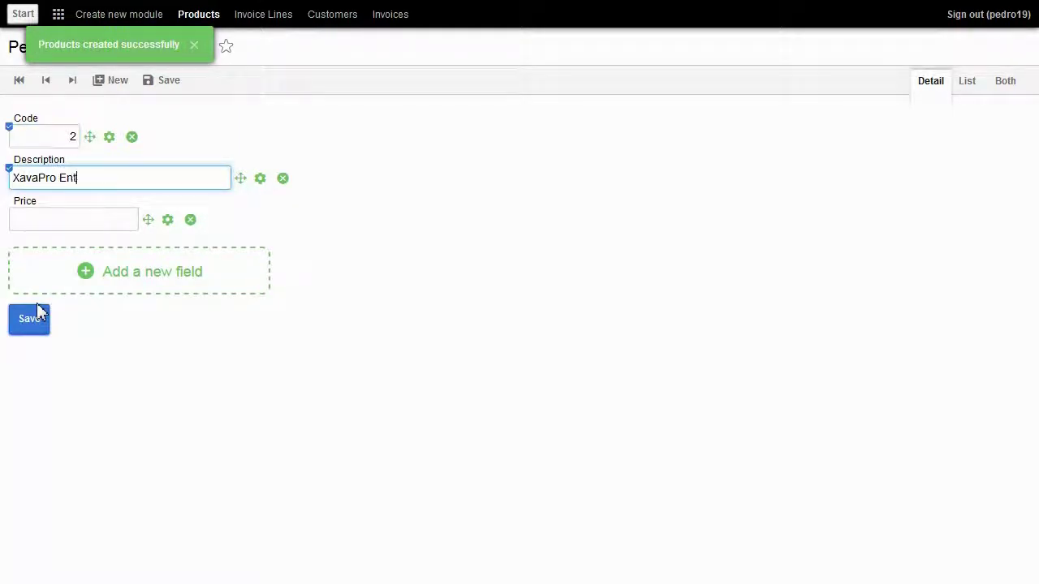
pyautogui.write('XavaPro Enterprise')
pyautogui.press('Tab')
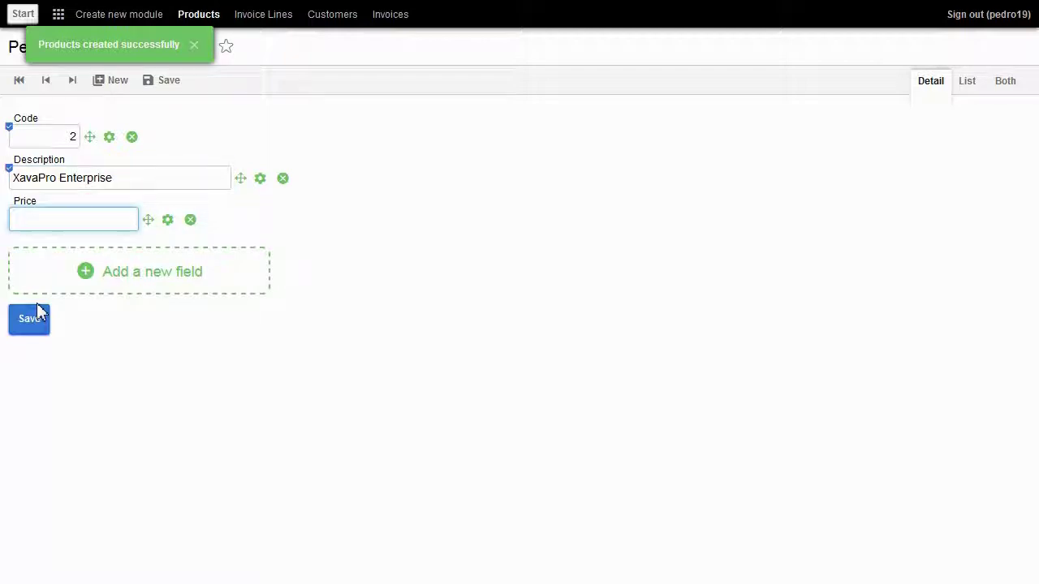
pyautogui.write('599')
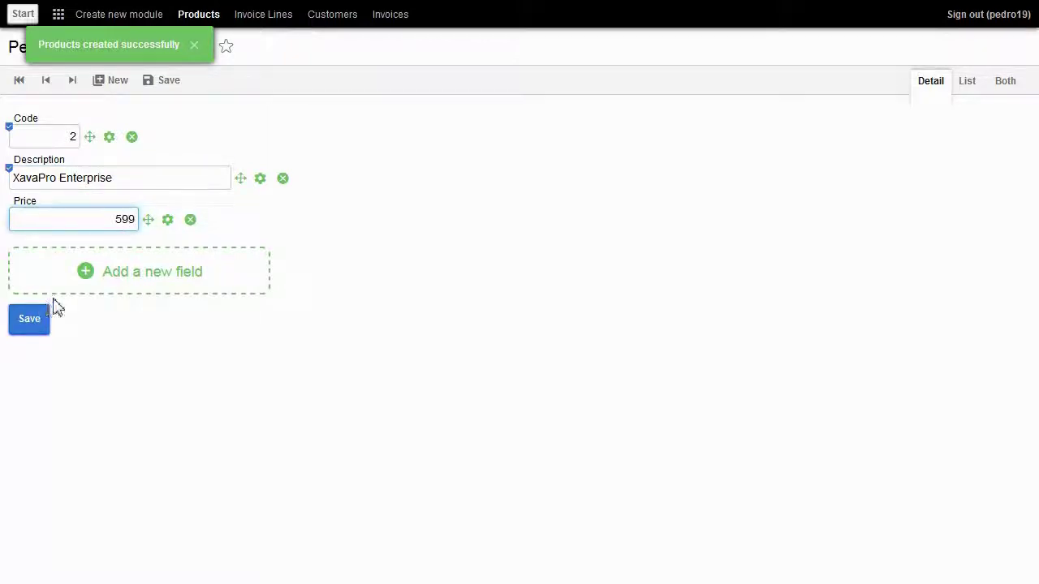
pyautogui.click(40, 331)
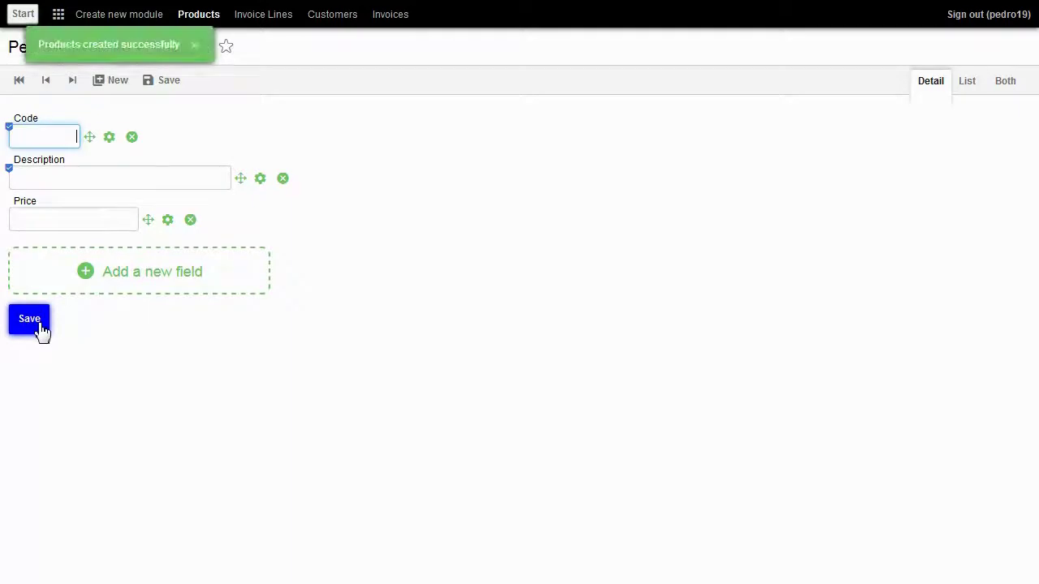
# Save product 3 'XavaPro Enterprise for Teams' at 999 and view the Products list
pyautogui.write('3')
pyautogui.press('Tab')
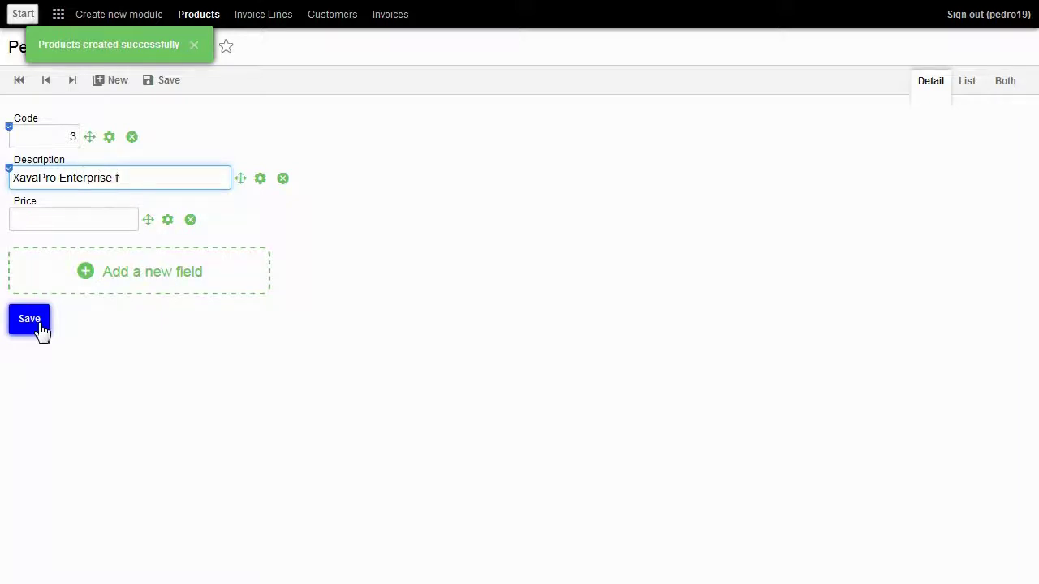
pyautogui.press('Tab')
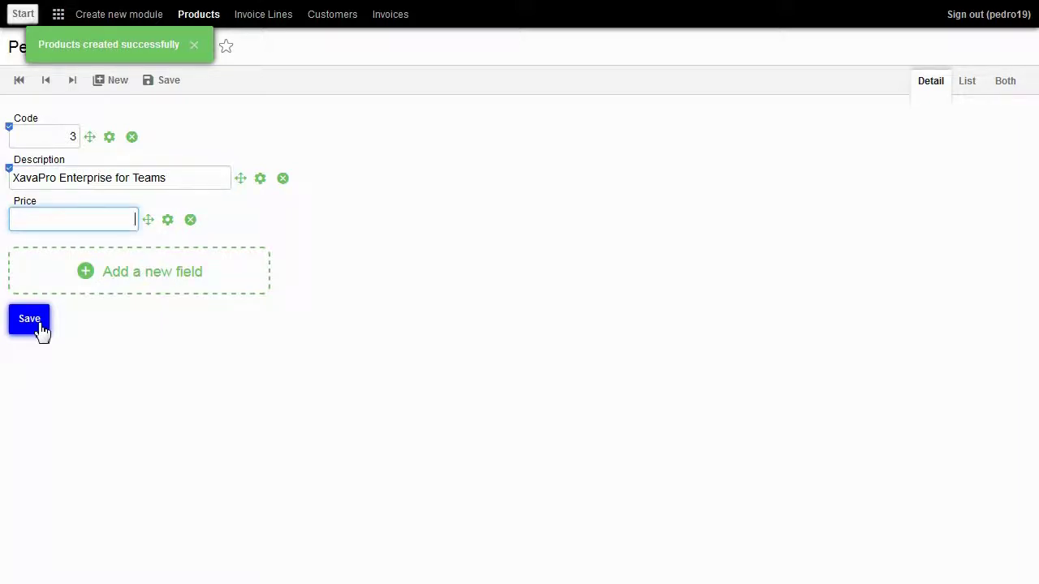
pyautogui.write('999')
pyautogui.click(41, 329)
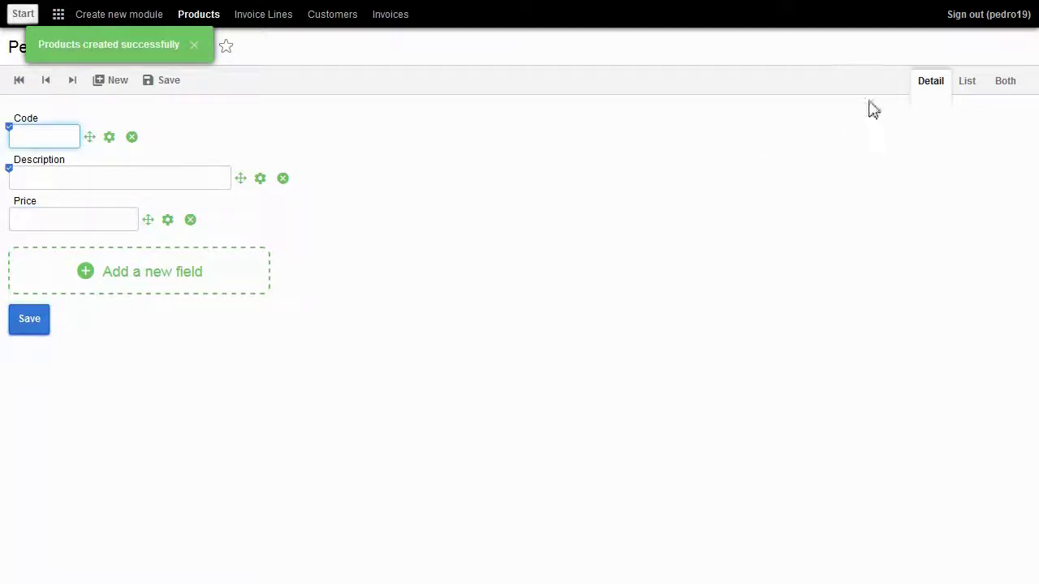
pyautogui.click(964, 91)
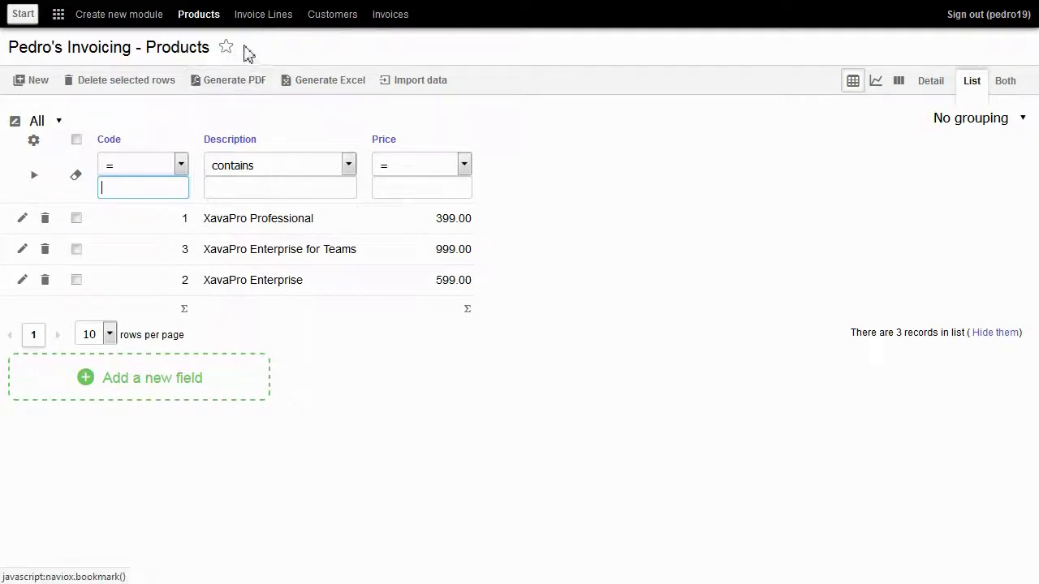
# Add a Product reference field to Invoice Lines pointing at the Products module
pyautogui.click(268, 18)
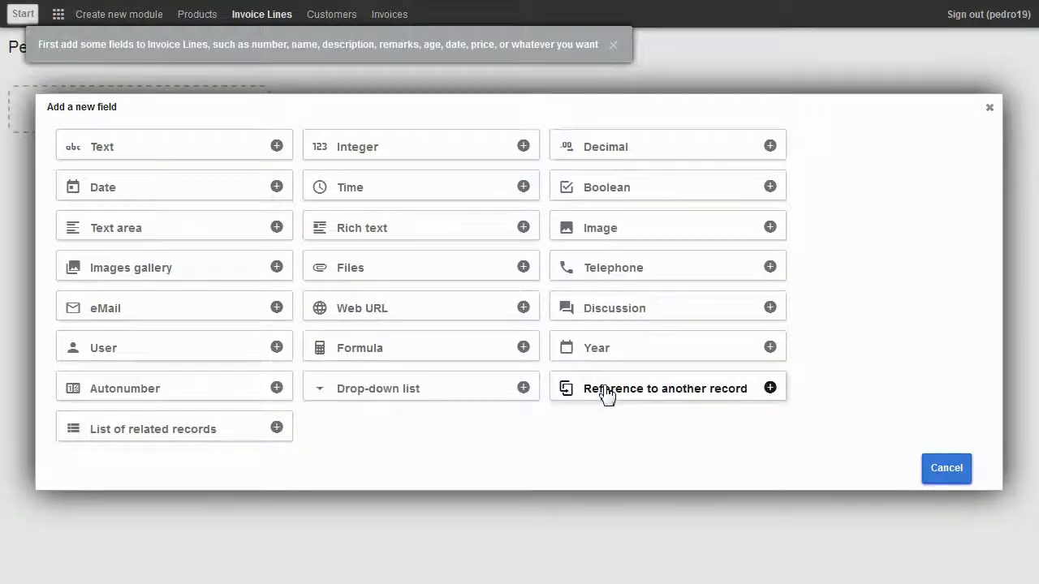
pyautogui.click(601, 389)
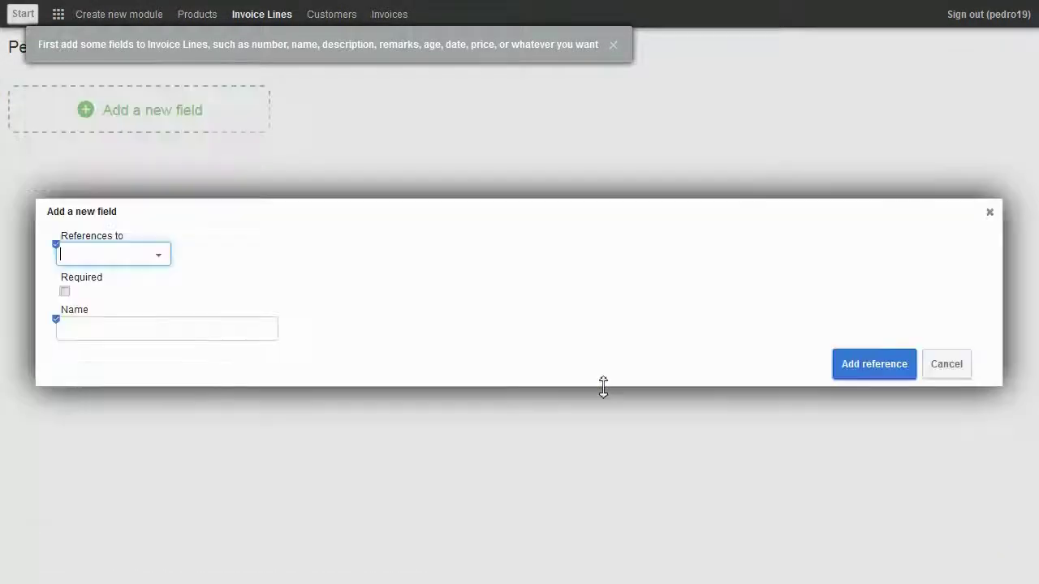
pyautogui.click(161, 260)
pyautogui.click(120, 334)
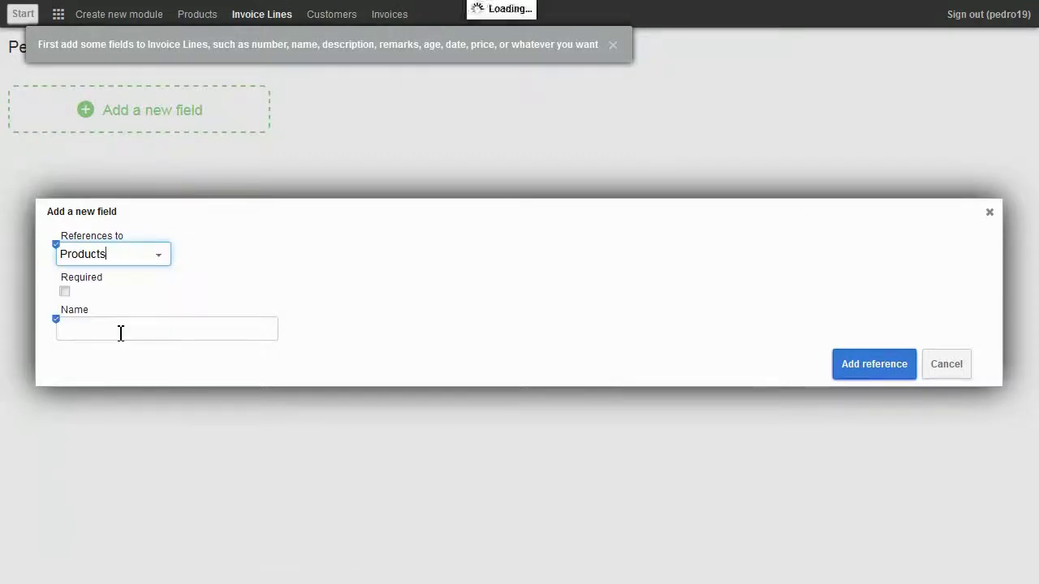
pyautogui.click(861, 368)
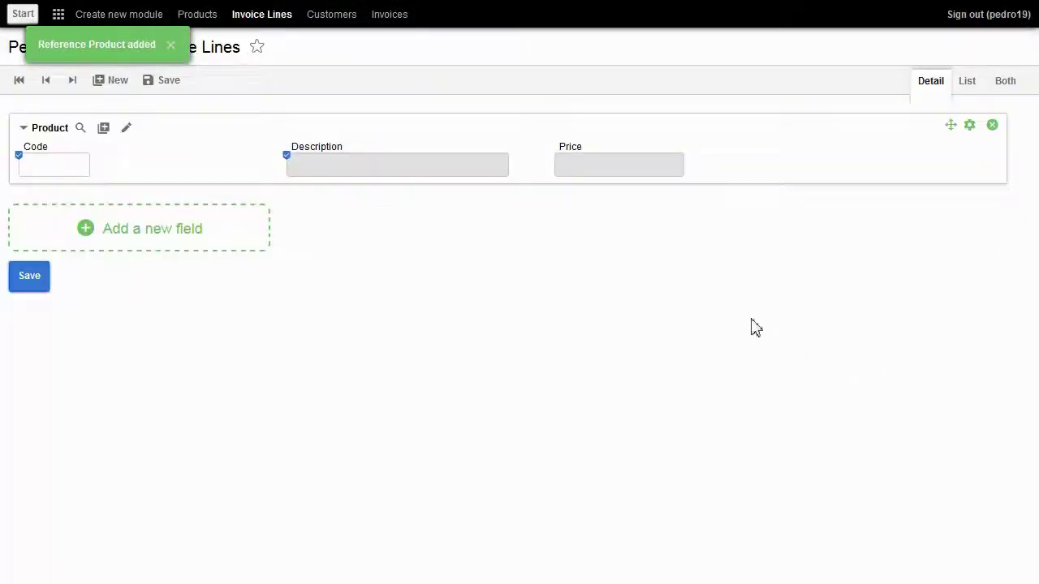
# Add an Integer field named Quantity with default value 1 to Invoice Lines
pyautogui.click(162, 241)
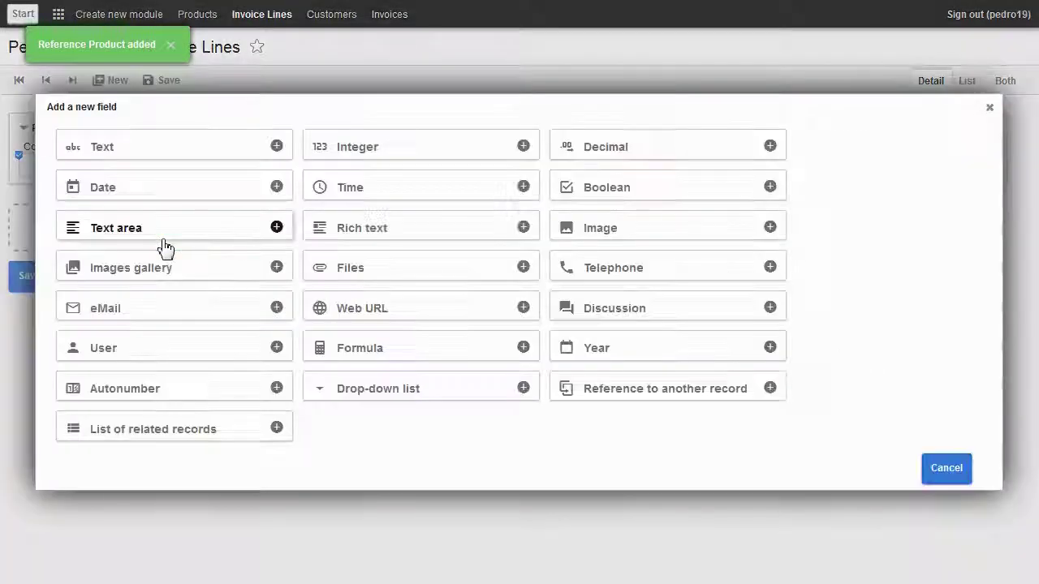
pyautogui.click(367, 146)
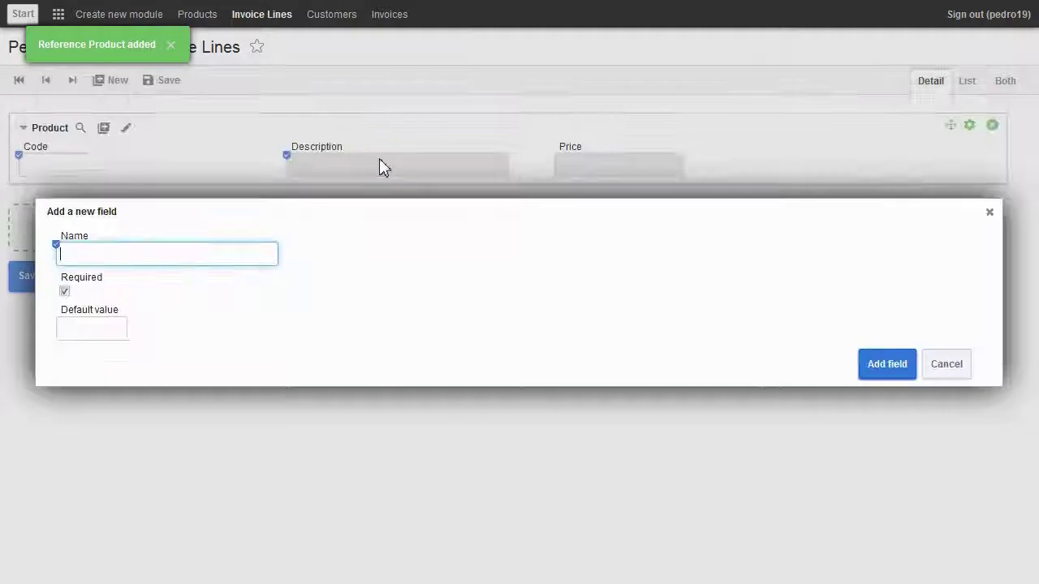
pyautogui.write('Quant')
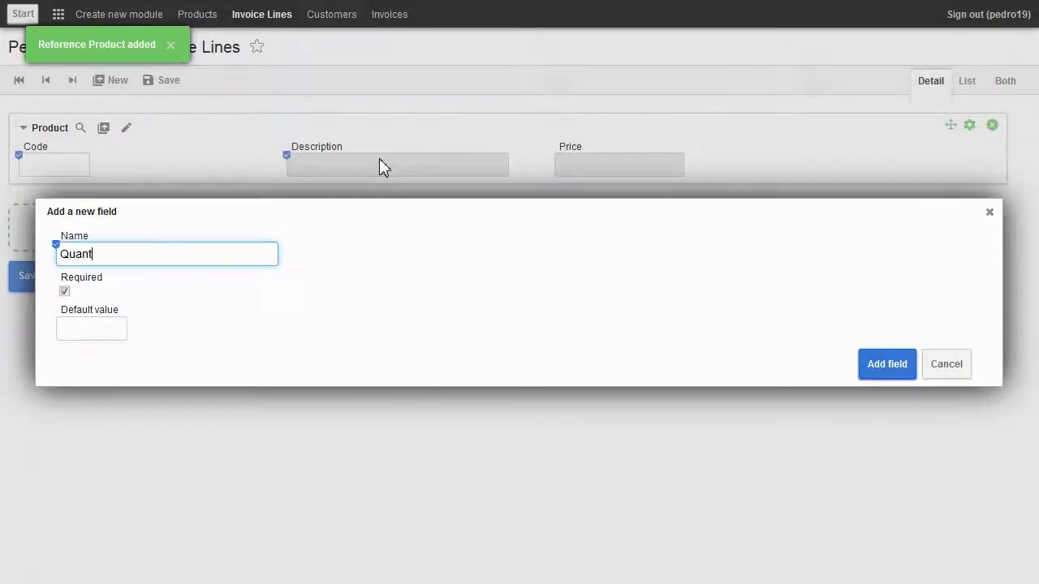
pyautogui.write('ity')
pyautogui.click(108, 325)
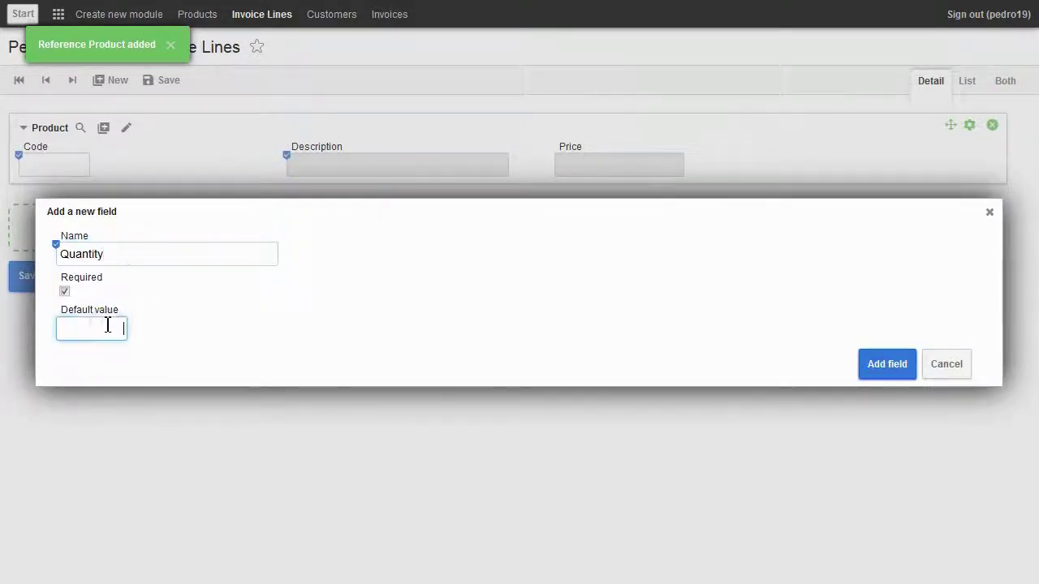
pyautogui.write('1')
pyautogui.click(886, 369)
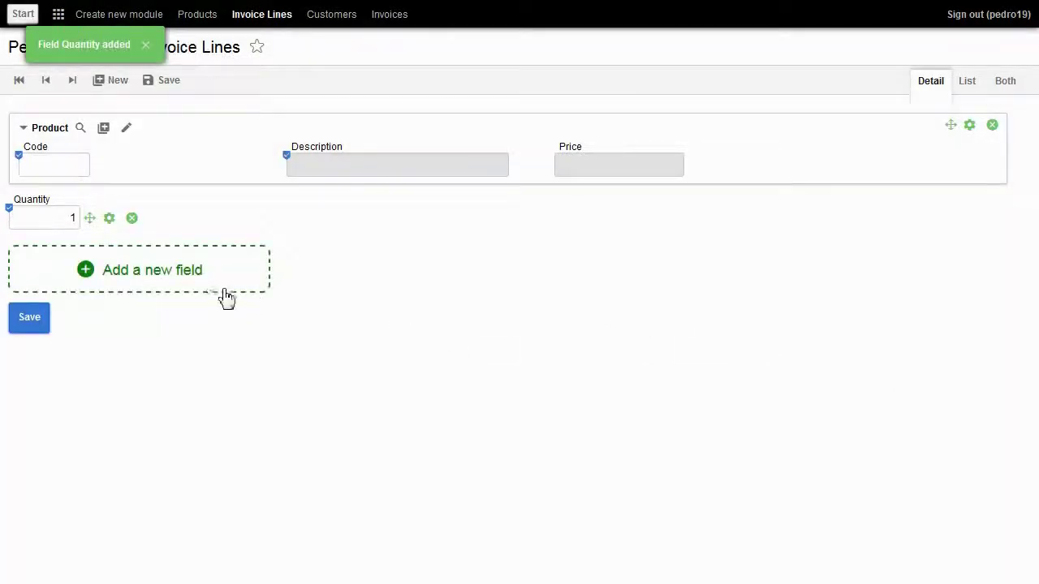
# Add a formula field named Amount calculated as product.price * quantity to Invoice Lines
pyautogui.click(213, 288)
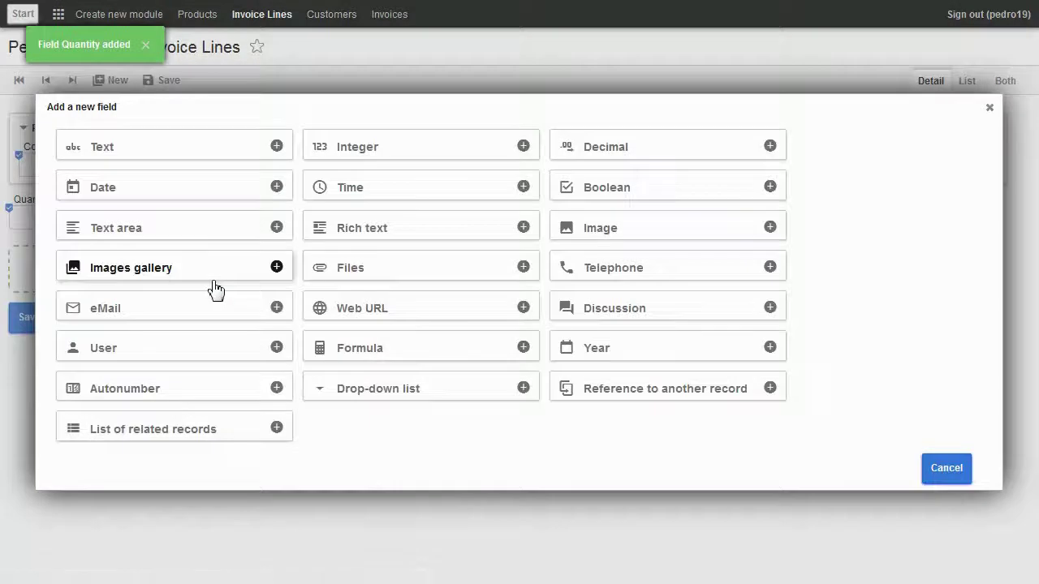
pyautogui.click(342, 351)
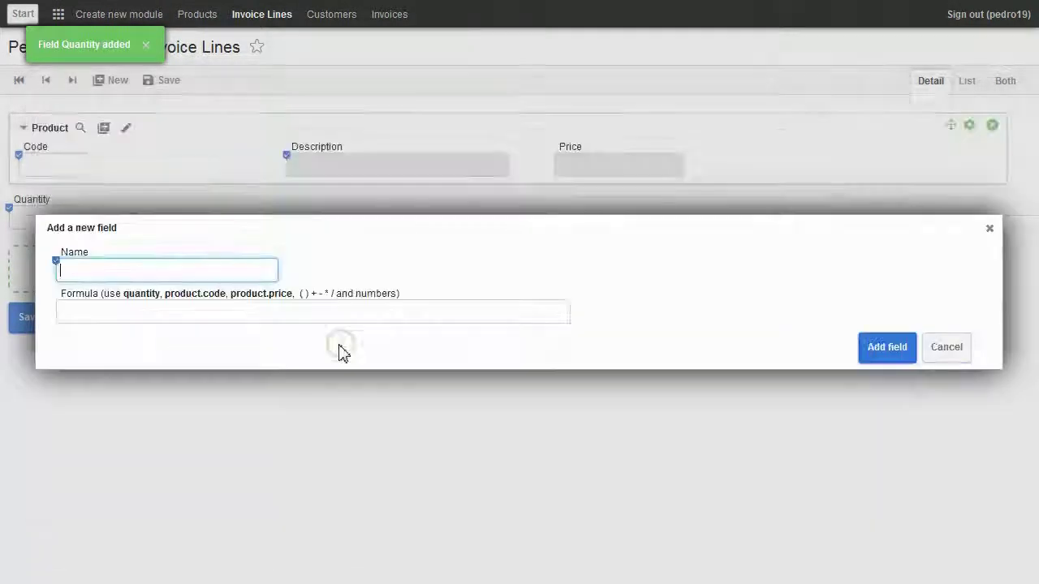
pyautogui.click(189, 315)
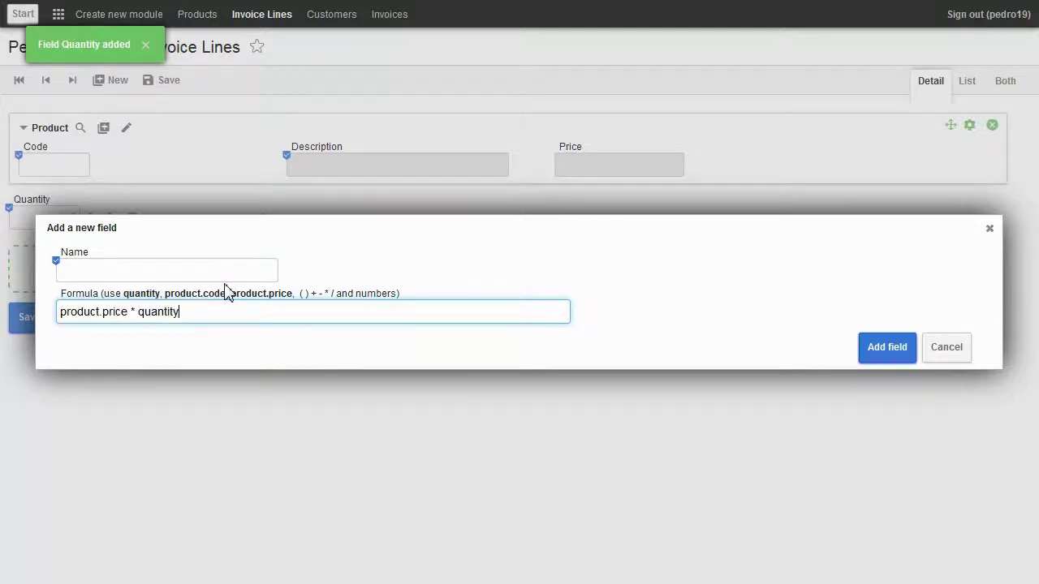
pyautogui.click(111, 272)
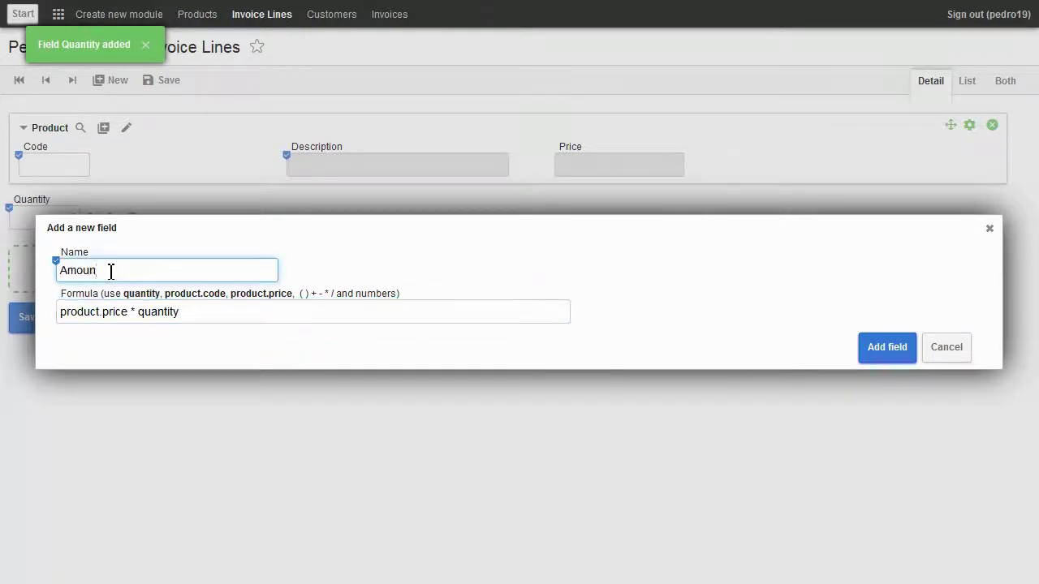
pyautogui.click(880, 357)
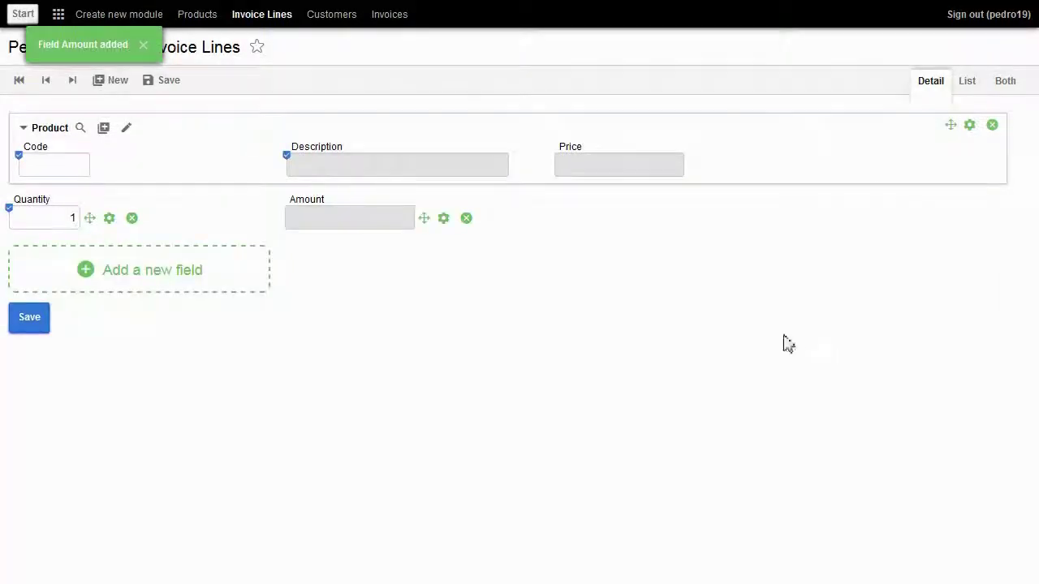
# Test it with product code 2 and quantity 2, giving an Amount of 1198.00
pyautogui.click(75, 166)
pyautogui.write('2')
pyautogui.press('Tab')
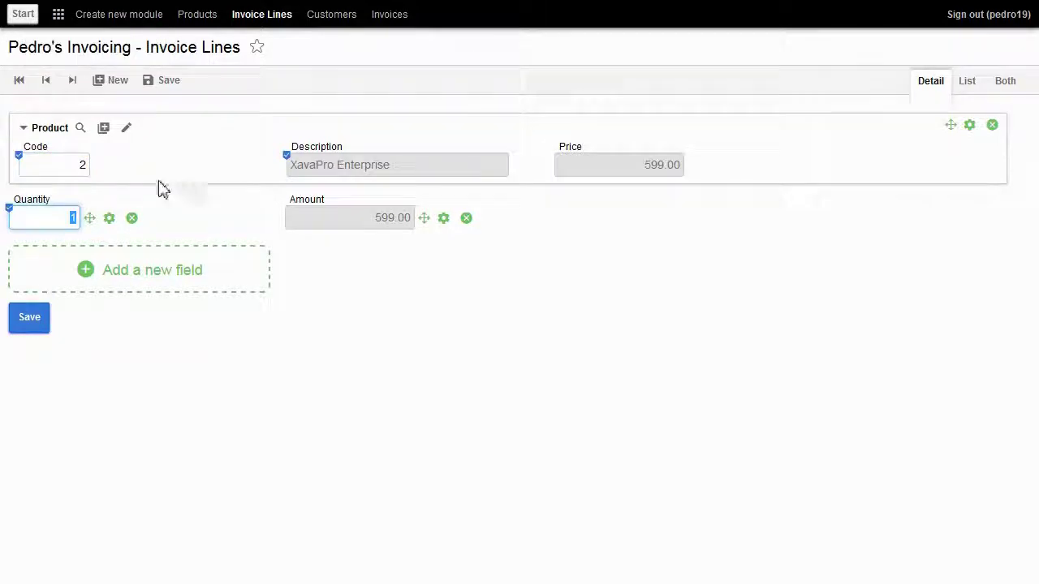
pyautogui.write('2')
pyautogui.press('Tab')
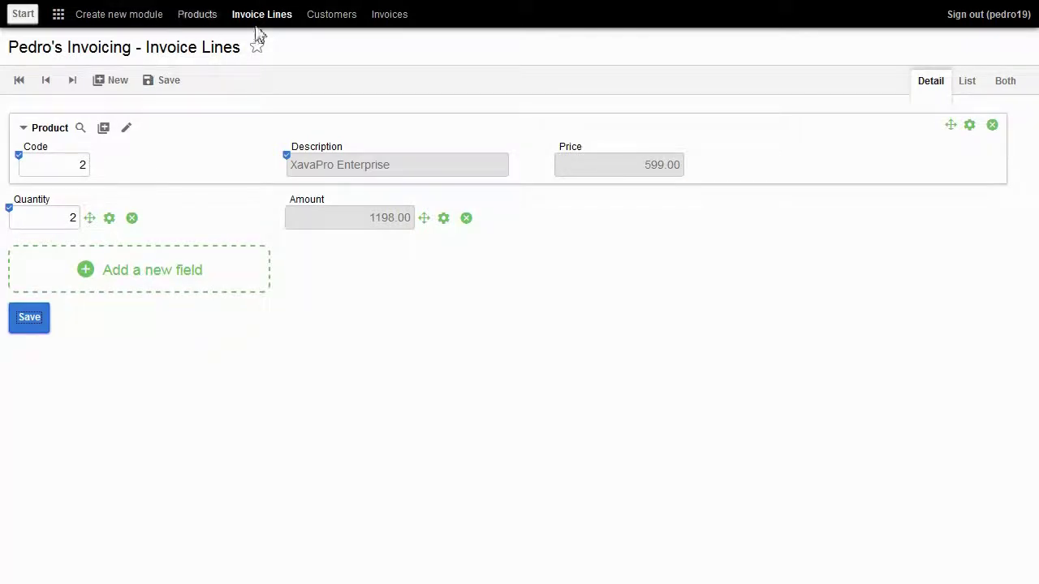
# Switch to the Invoices module and add a related-records list of Invoice Lines
pyautogui.click(378, 23)
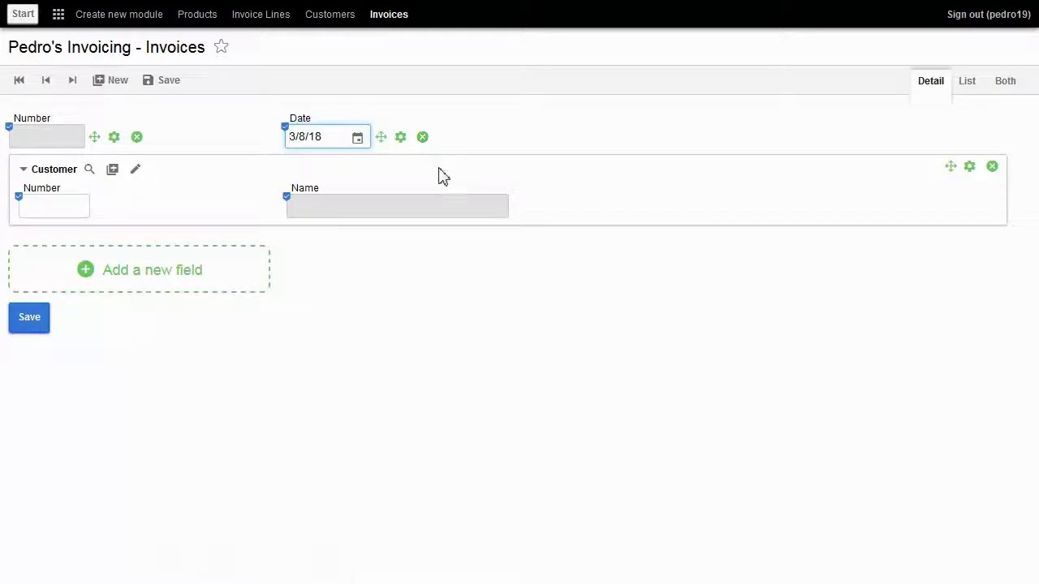
pyautogui.click(147, 286)
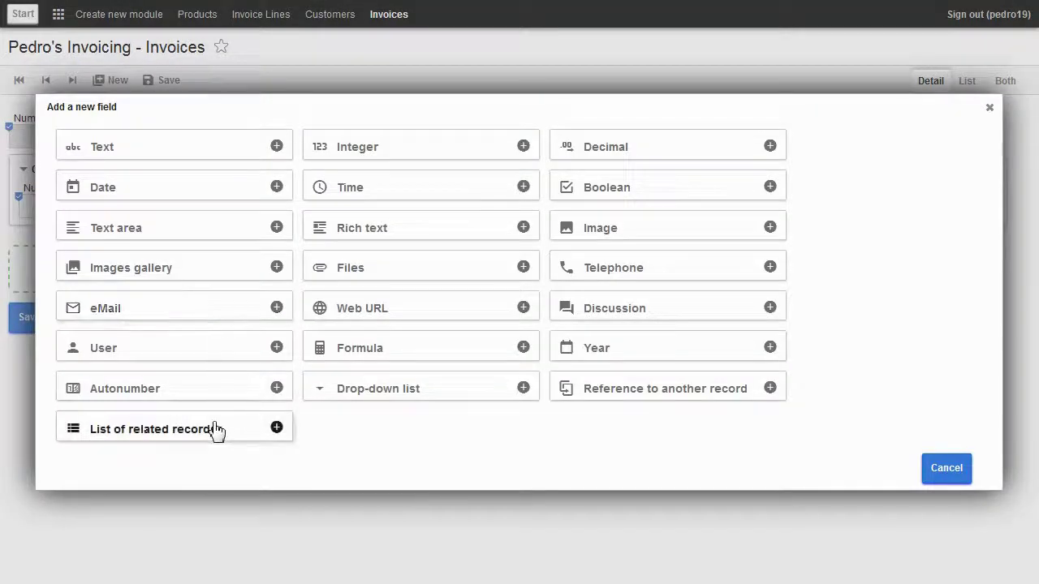
pyautogui.click(211, 436)
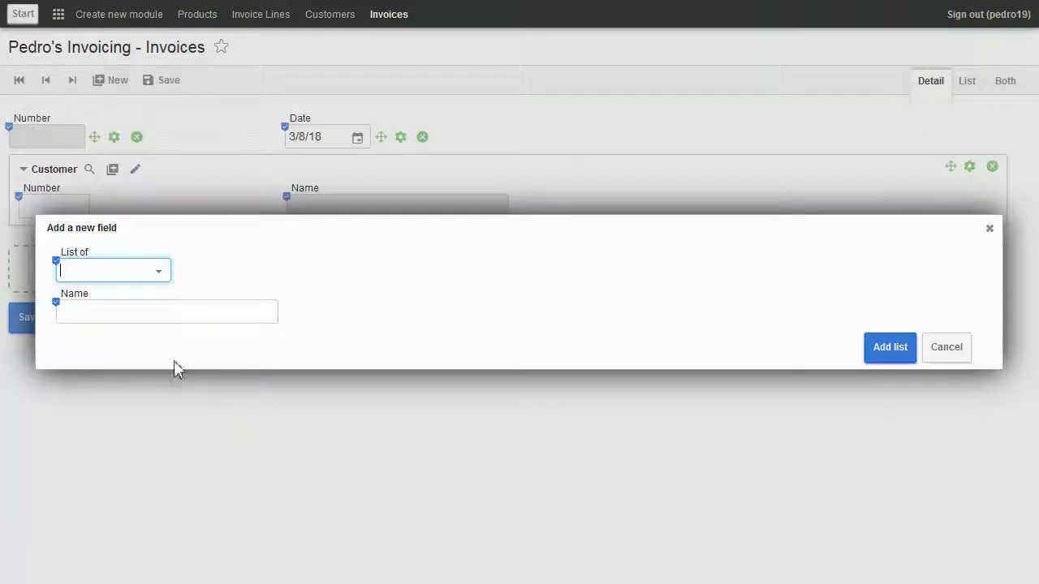
pyautogui.click(160, 276)
pyautogui.click(144, 314)
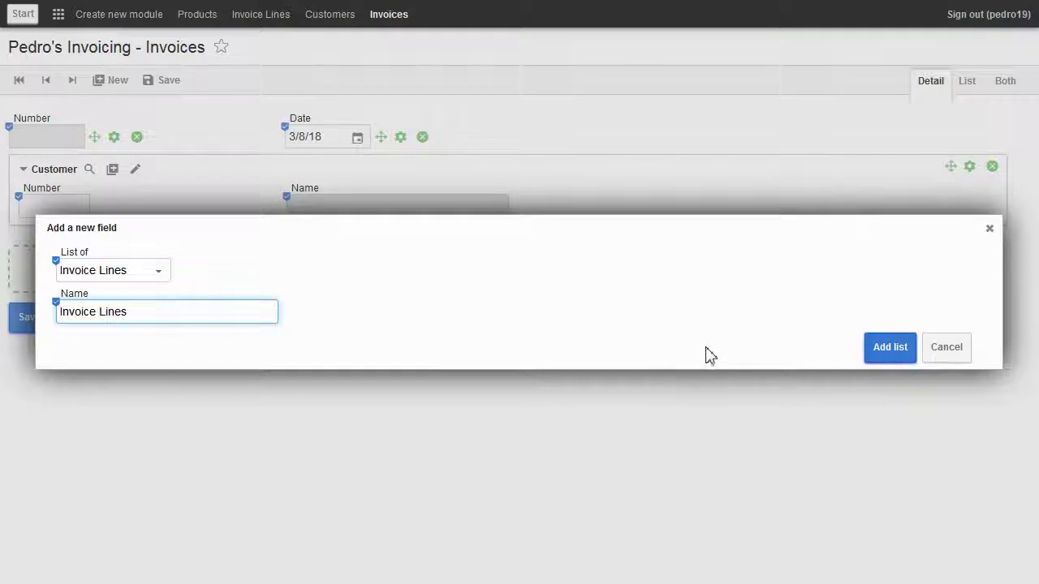
pyautogui.click(879, 349)
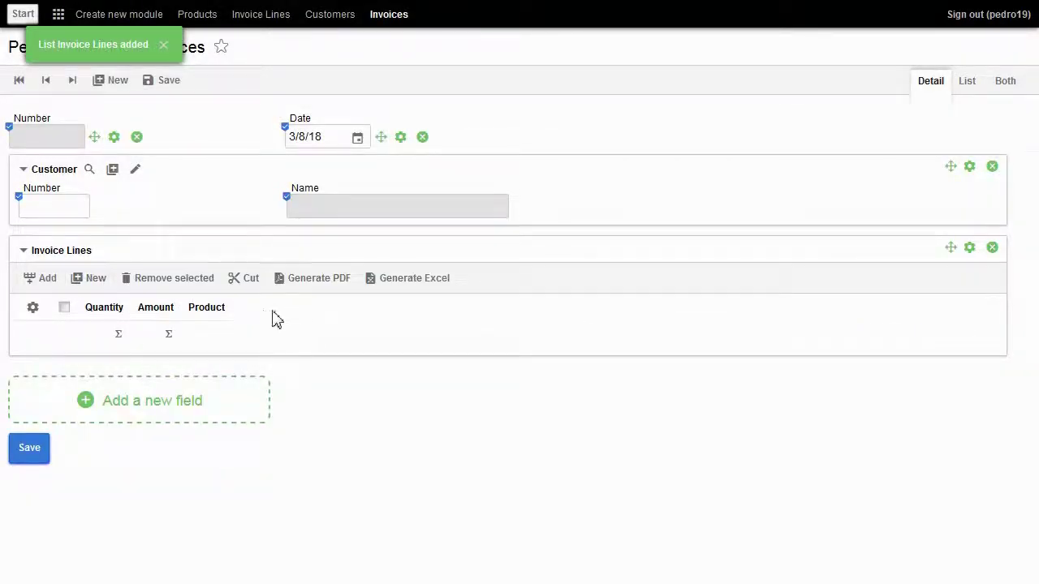
# Sum the Amount column and add a required integer VAT Percentage total with default 22
pyautogui.click(170, 335)
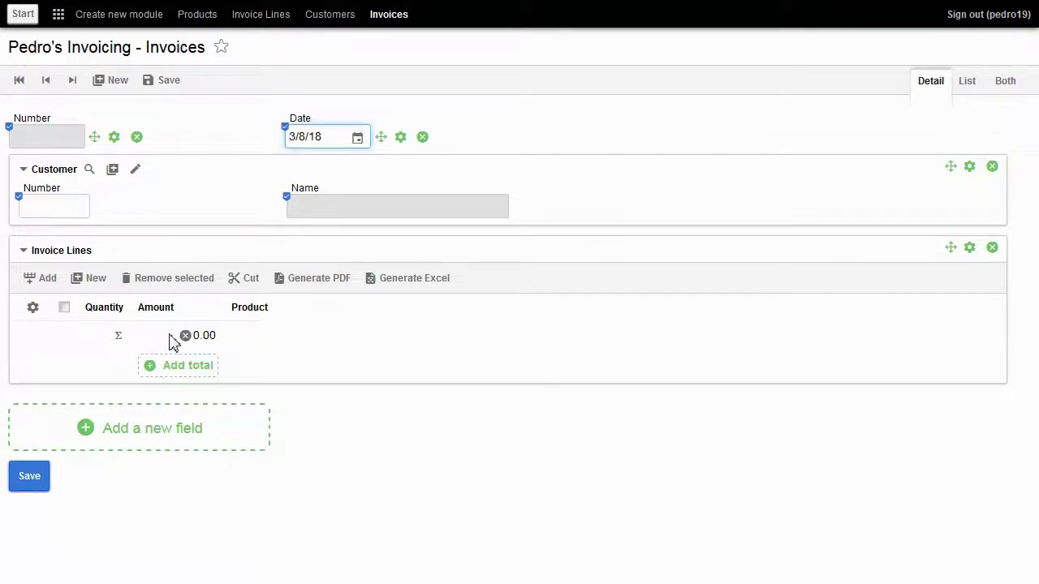
pyautogui.click(203, 365)
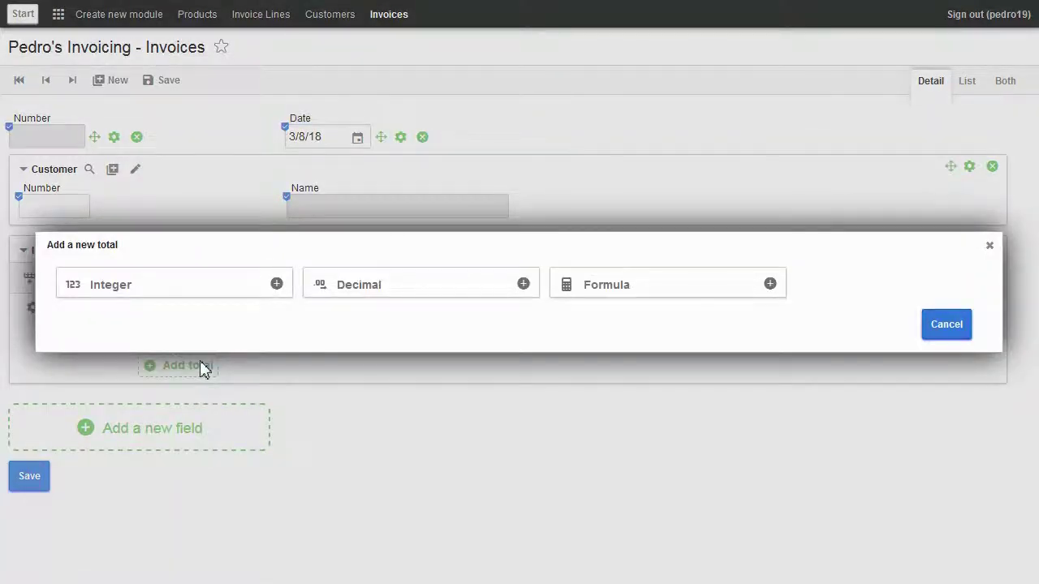
pyautogui.click(262, 289)
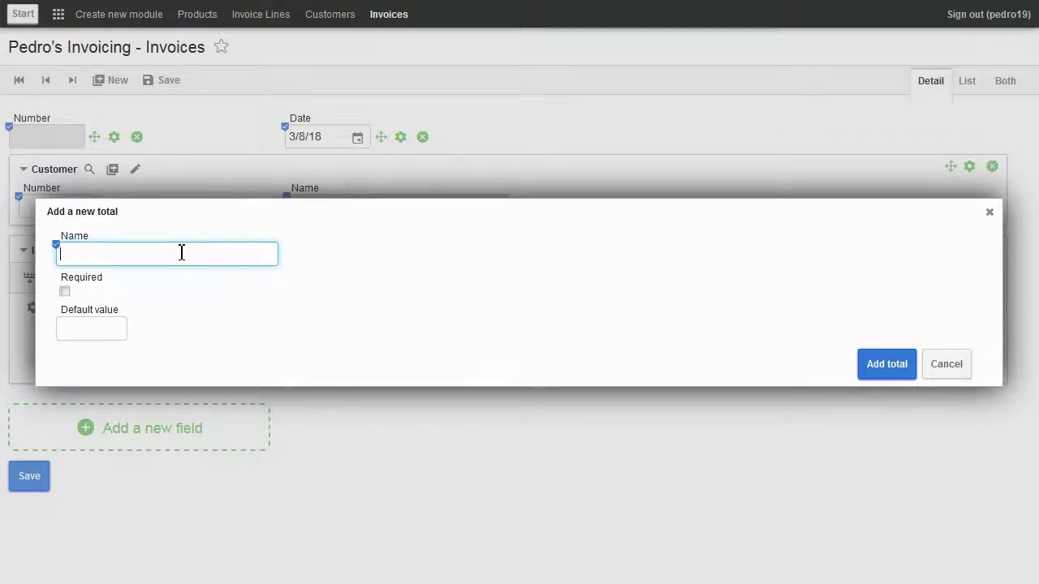
pyautogui.write('VAT Percentag')
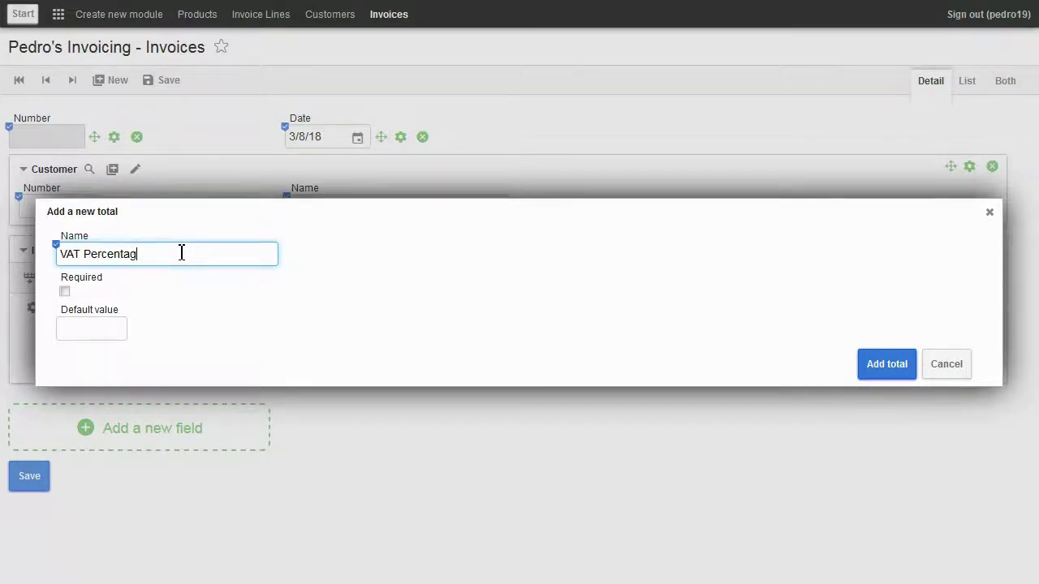
pyautogui.write('e')
pyautogui.click(65, 291)
pyautogui.click(100, 325)
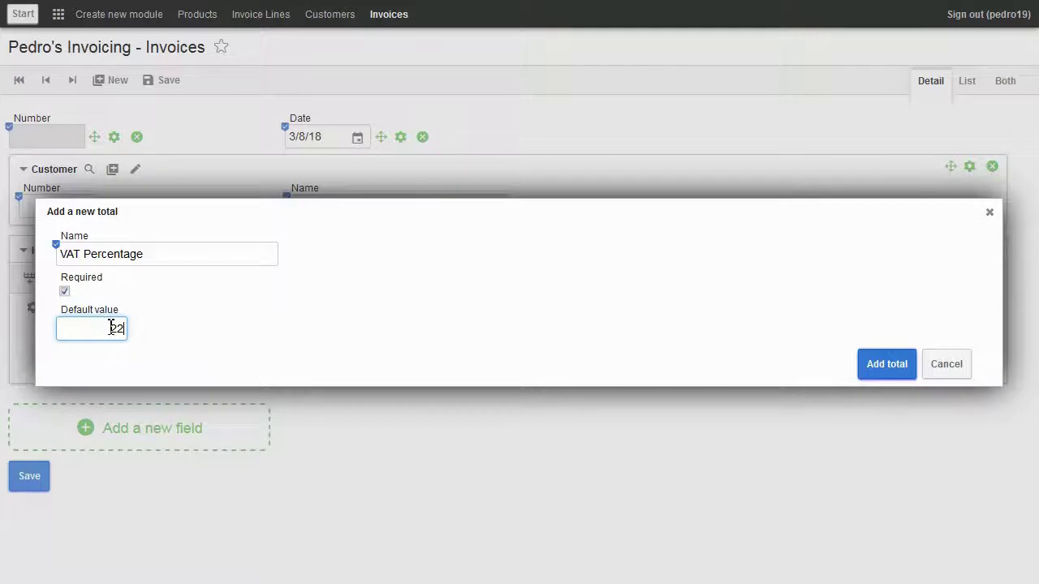
pyautogui.click(894, 371)
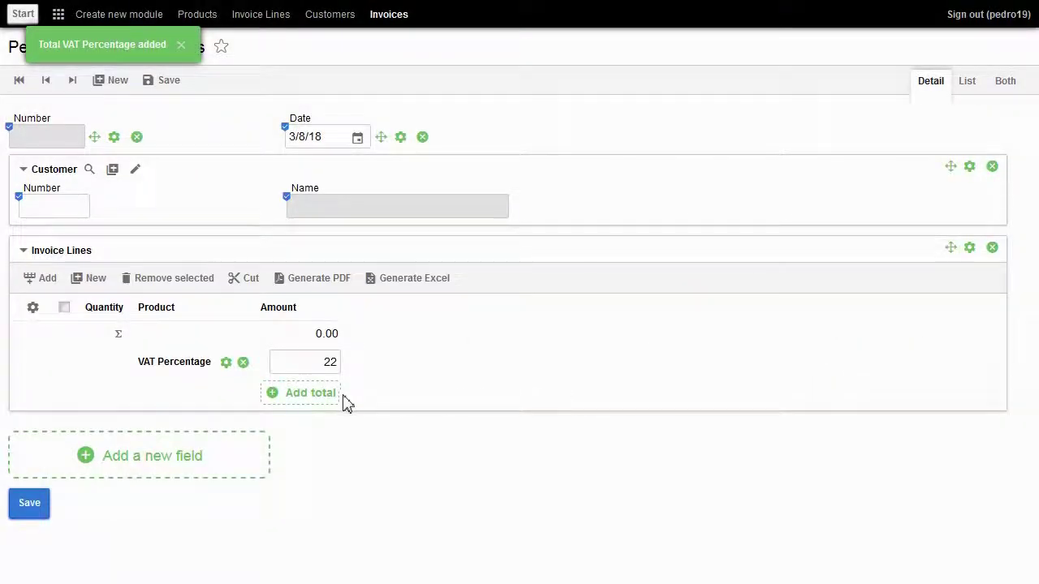
# Add a formula total named VAT computed as sum(invoicelines.amount) * vatpercentage / 100
pyautogui.click(331, 403)
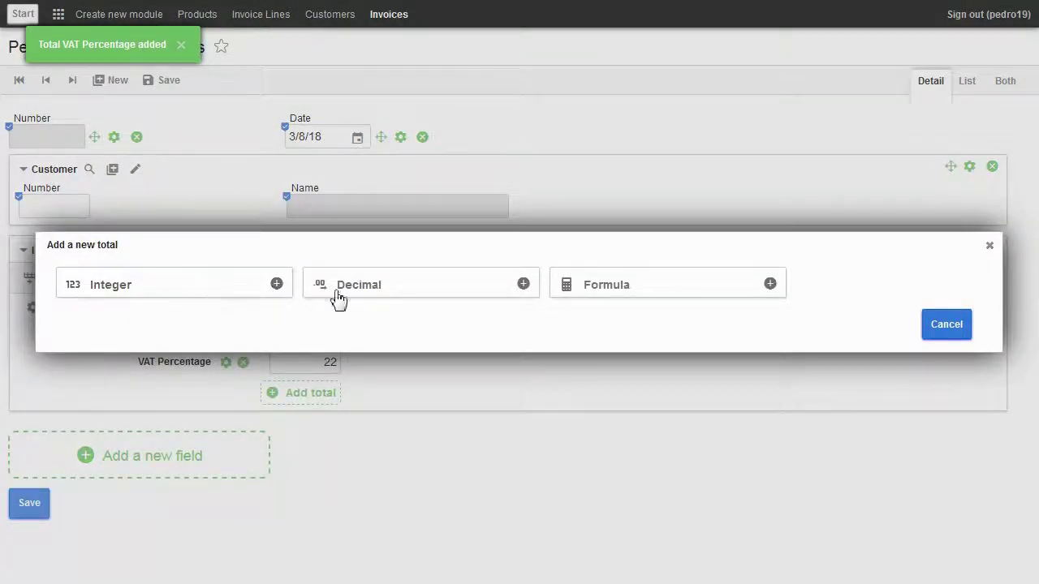
pyautogui.click(607, 294)
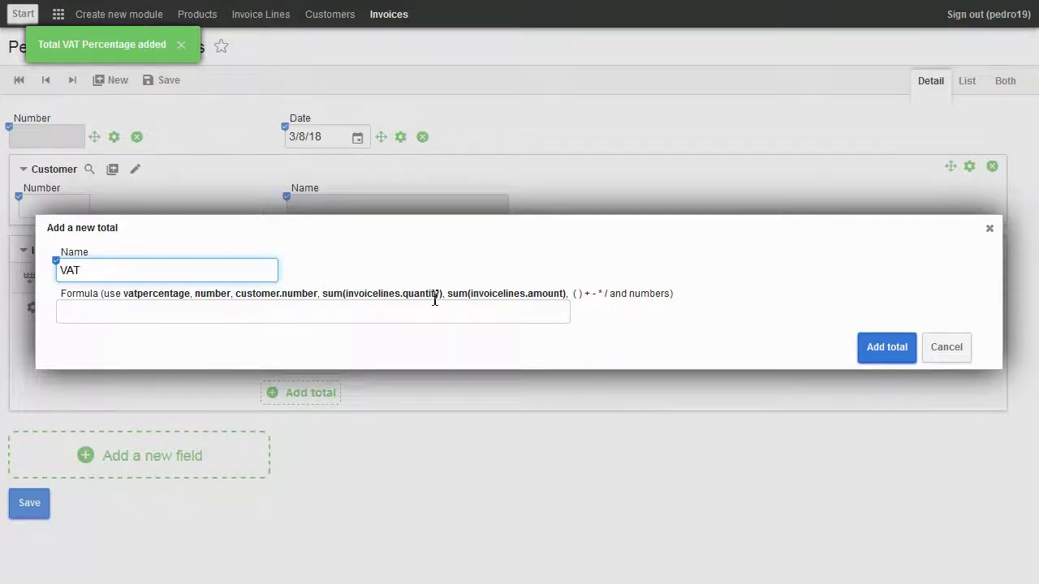
pyautogui.moveTo(446, 294); pyautogui.dragTo(571, 299)
pyautogui.hotkey('ctrl', 'c')
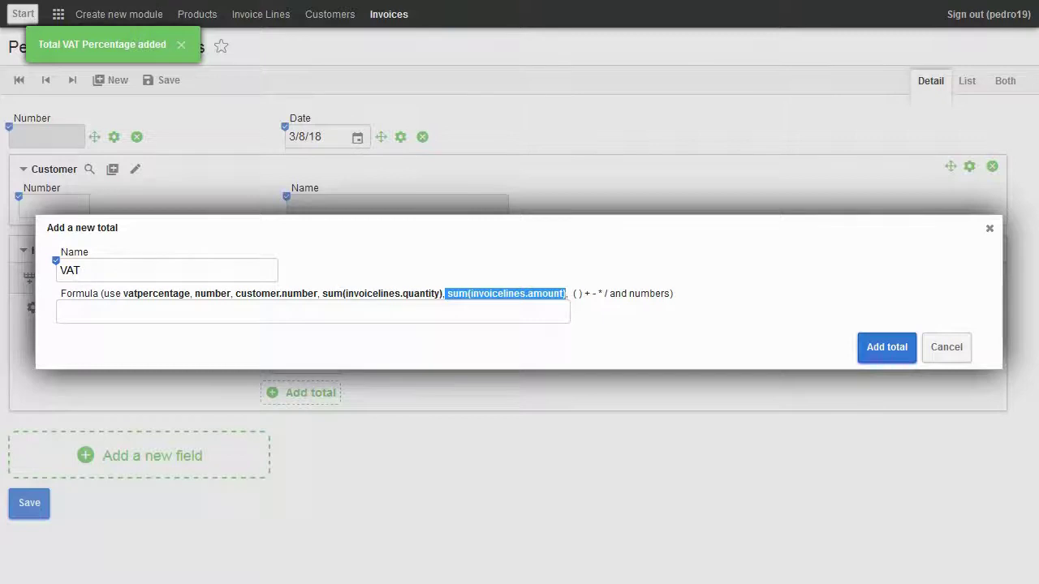
pyautogui.click(87, 313)
pyautogui.hotkey('ctrl', 'v')
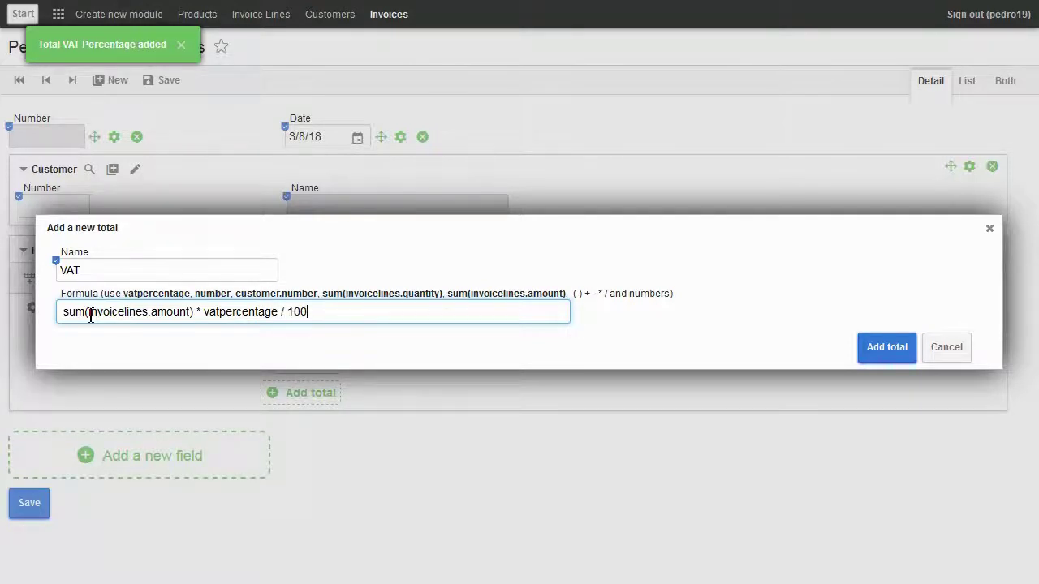
pyautogui.click(886, 357)
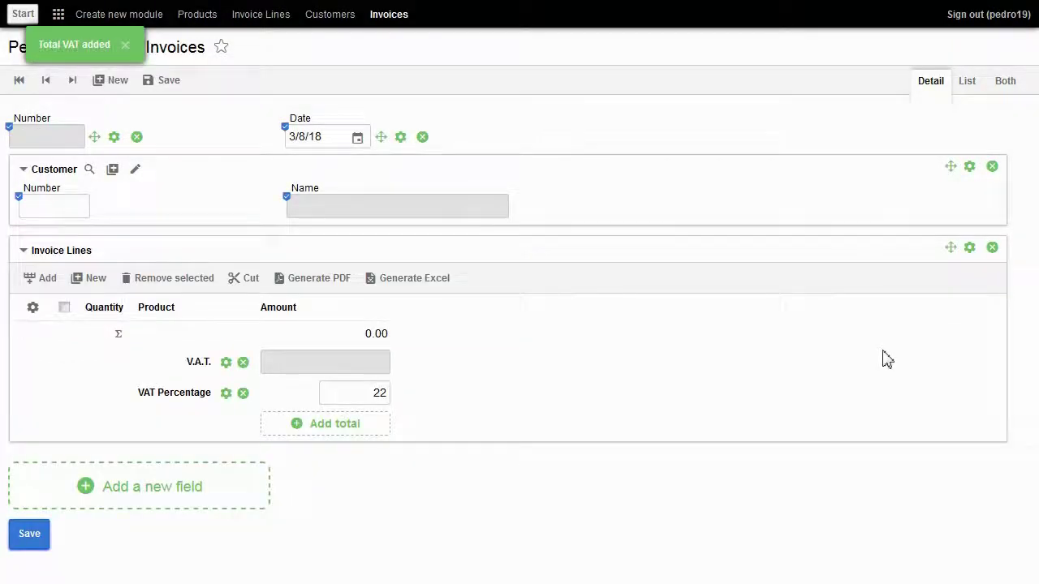
# Add a formula total named Total computed as sum(invoicelines.amount) + vat
pyautogui.click(343, 434)
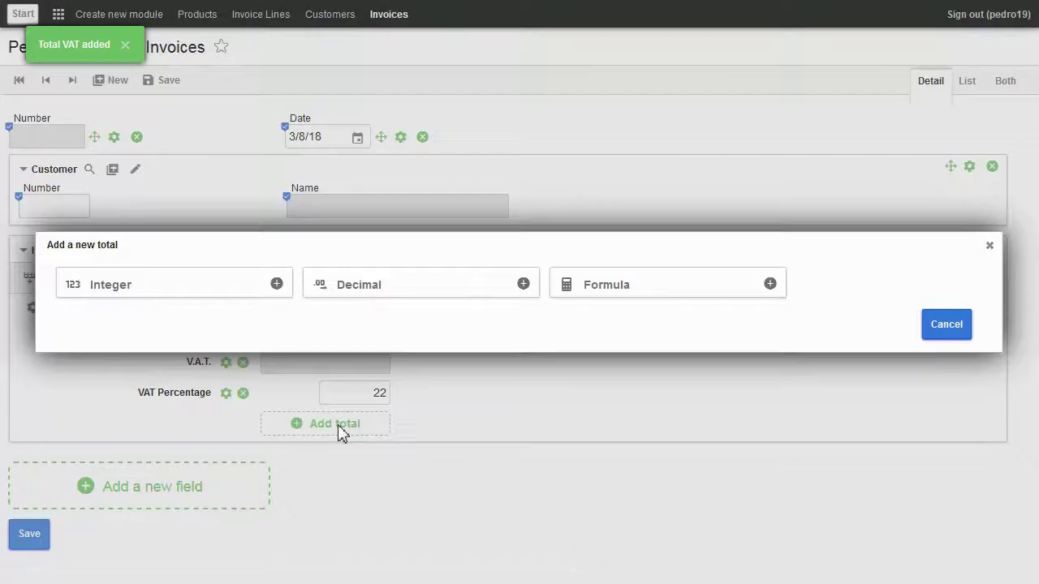
pyautogui.click(591, 292)
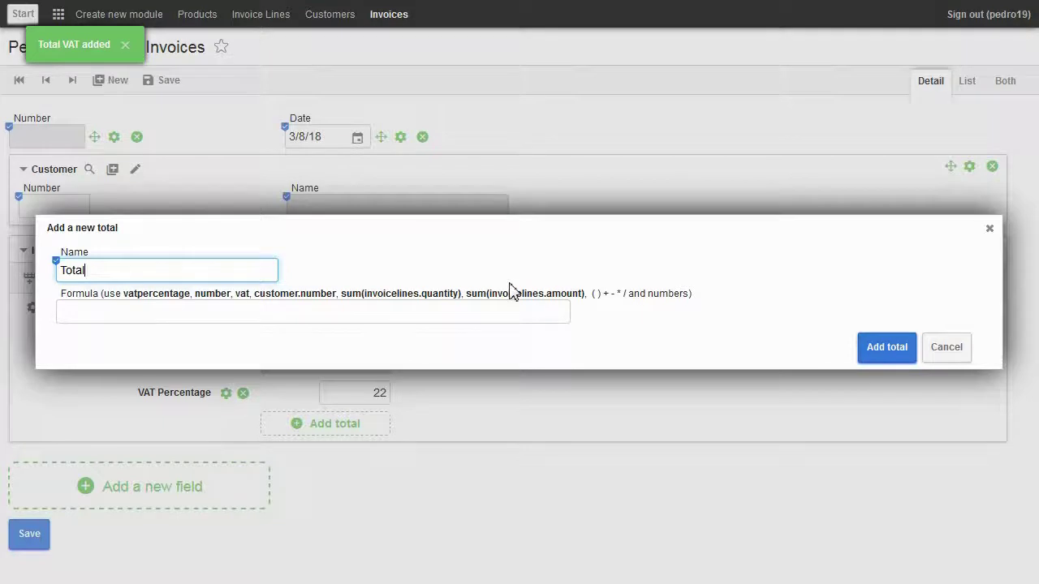
pyautogui.moveTo(469, 293); pyautogui.dragTo(584, 299)
pyautogui.hotkey('ctrl', 'c')
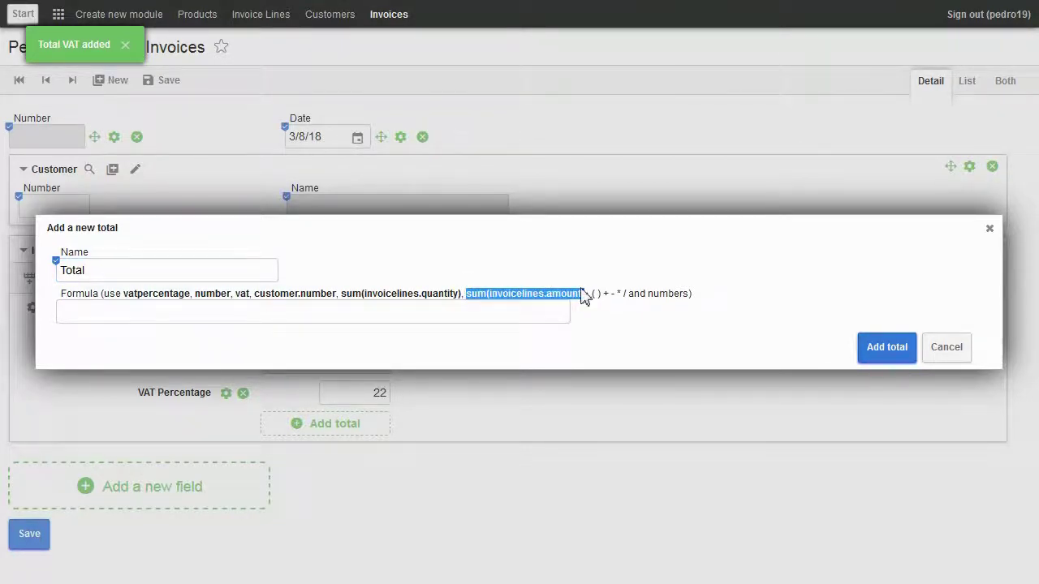
pyautogui.click(148, 306)
pyautogui.hotkey('ctrl', 'v')
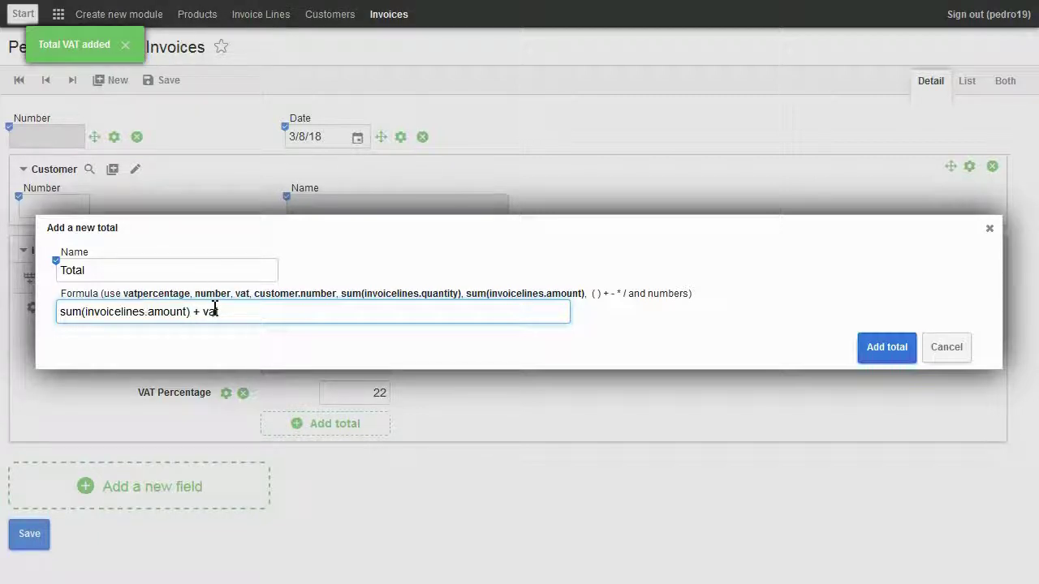
pyautogui.click(903, 355)
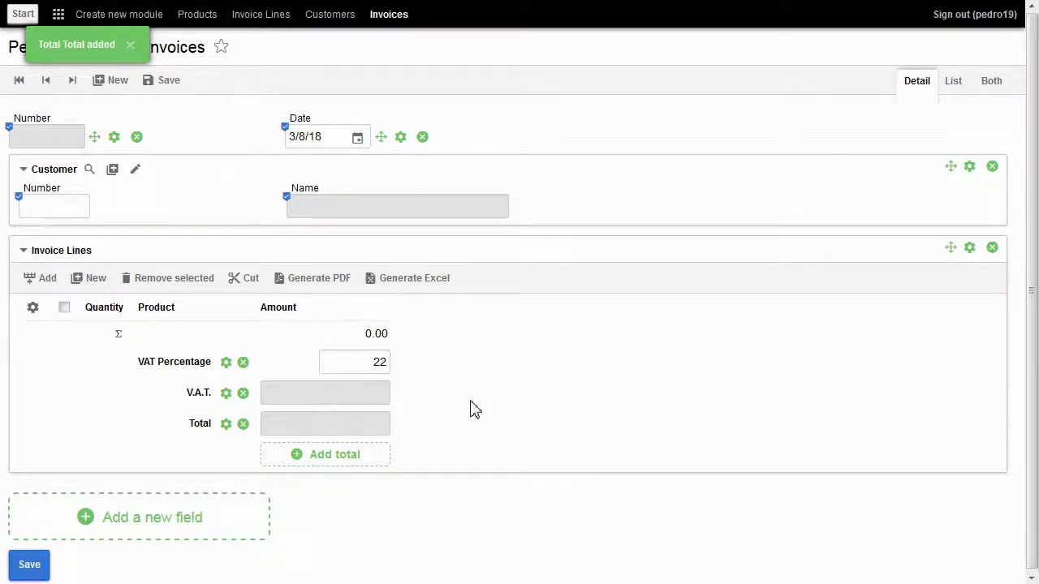
# Create a new invoice, enter a customer number, then pick a different customer from the Customers list
pyautogui.click(117, 84)
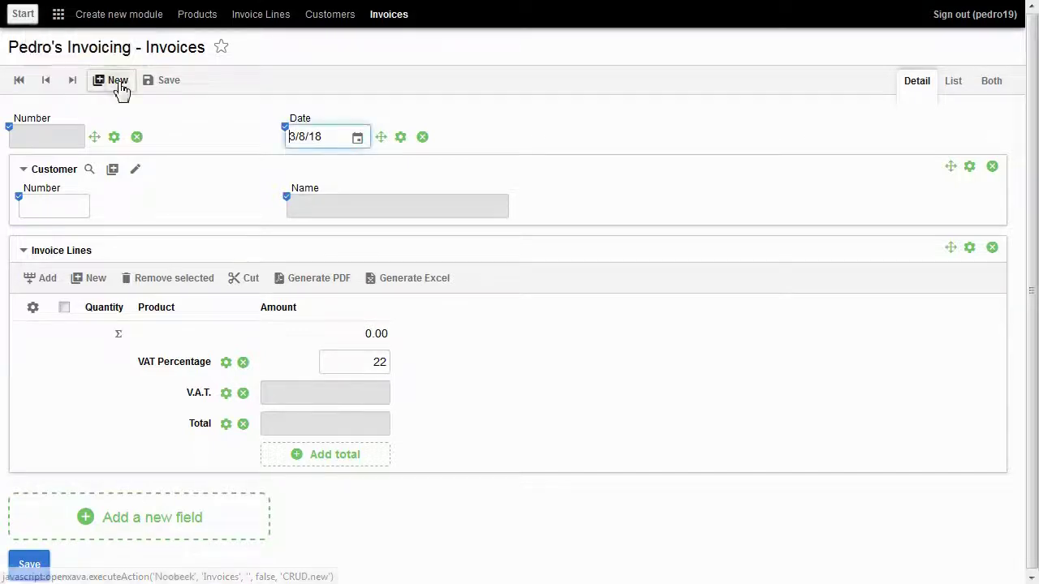
pyautogui.click(86, 205)
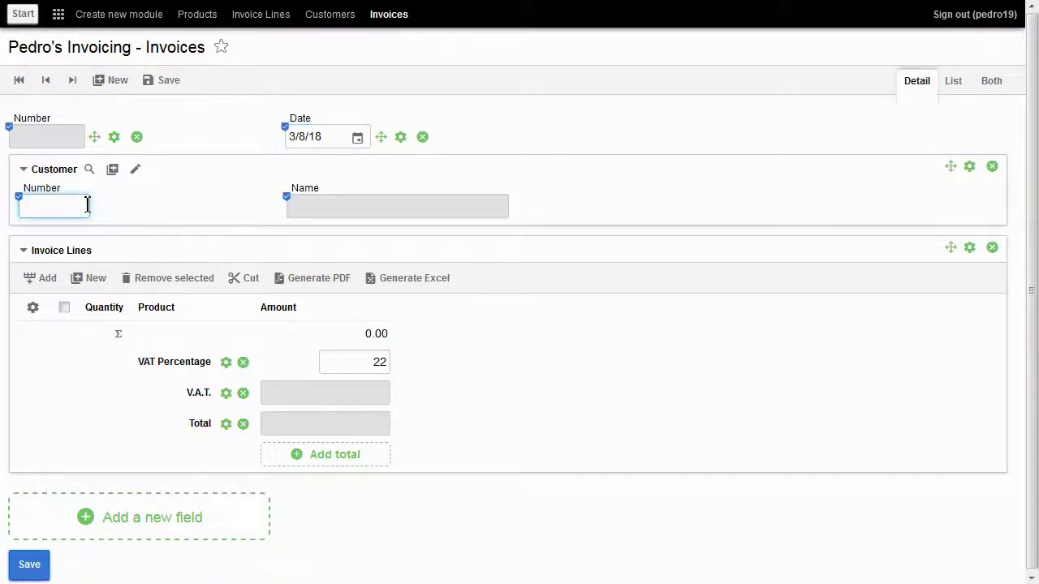
pyautogui.write('1')
pyautogui.press('Tab')
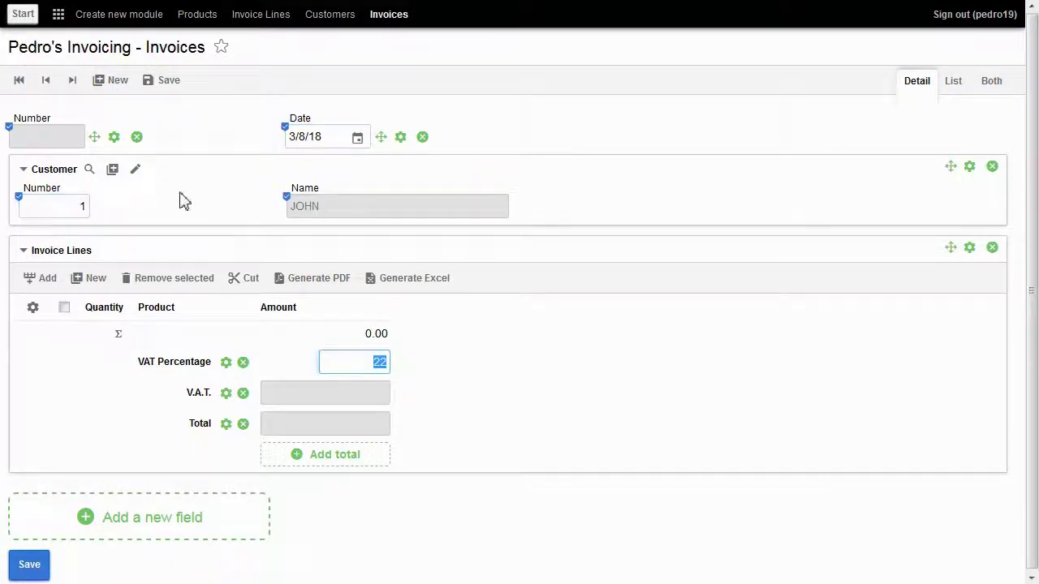
pyautogui.click(89, 170)
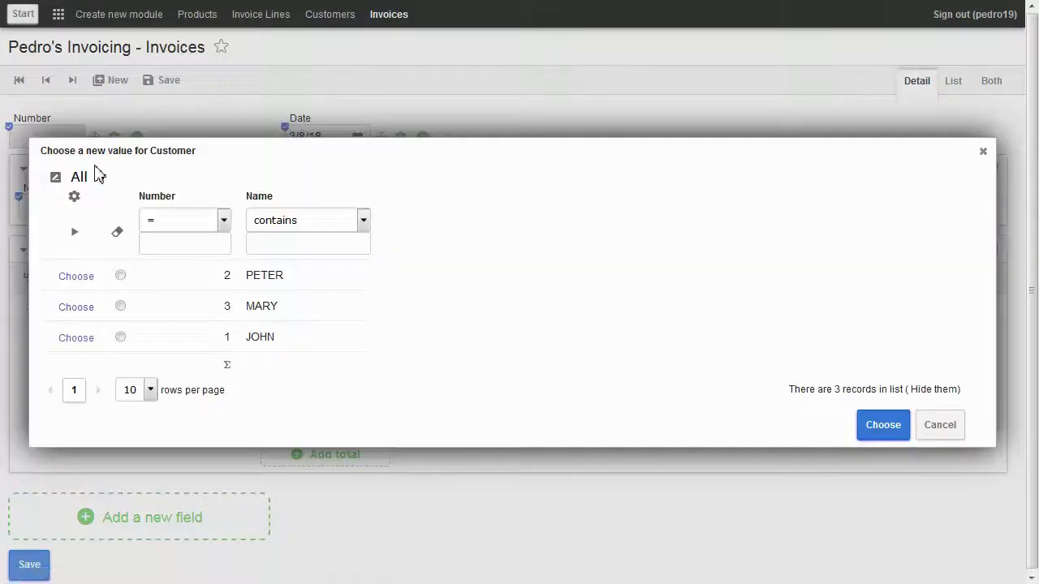
pyautogui.click(258, 315)
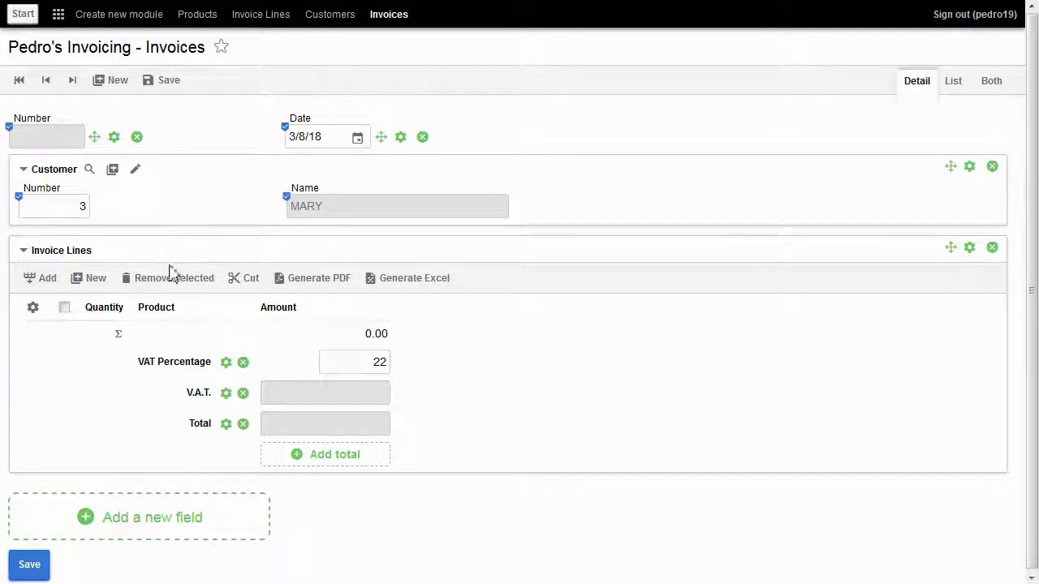
# Add the first invoice line: XavaPro Enterprise for Teams with quantity 2, saving and continuing
pyautogui.click(97, 280)
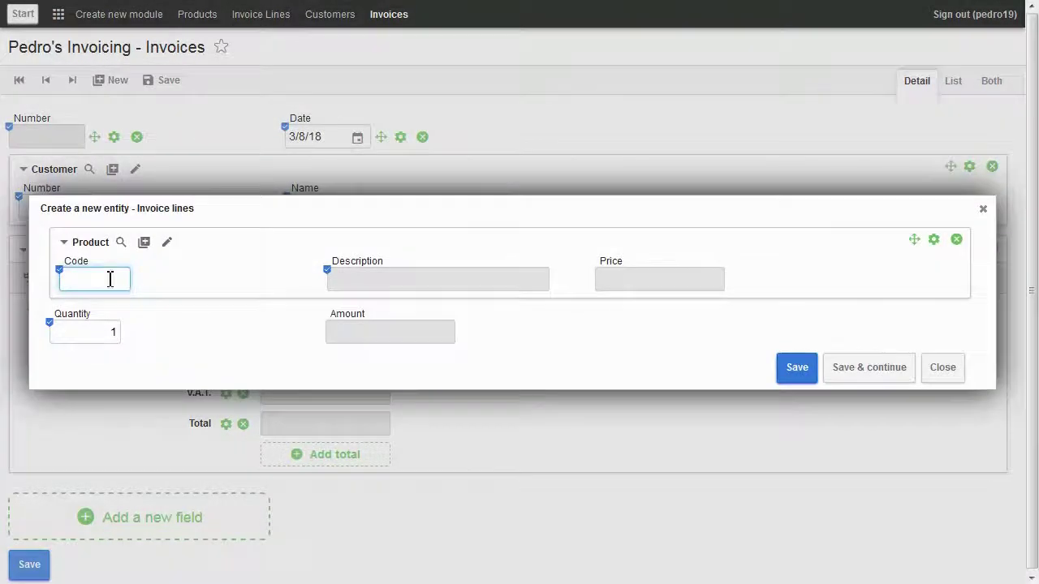
pyautogui.write('1')
pyautogui.press('Tab')
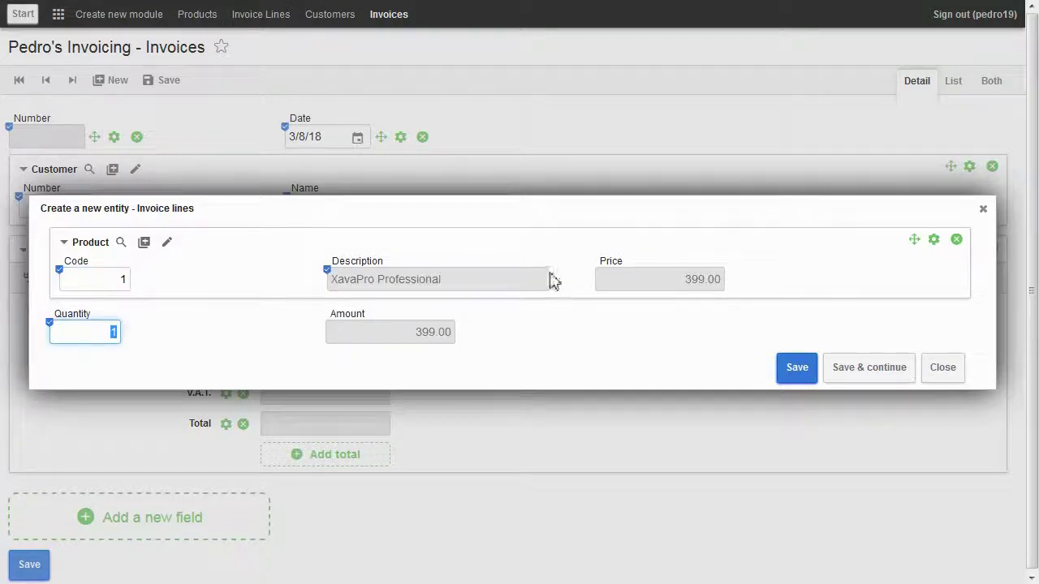
pyautogui.click(121, 242)
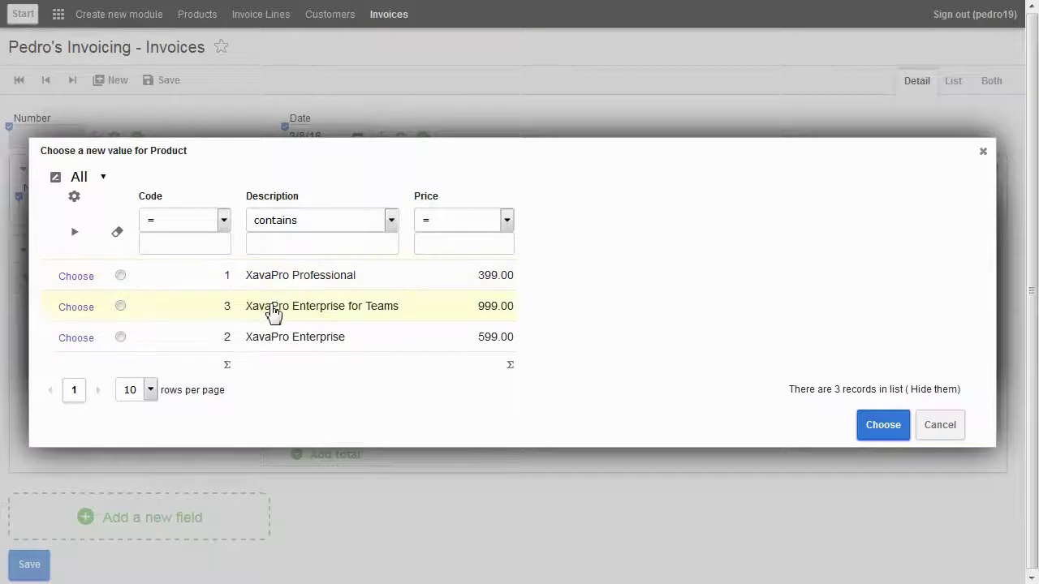
pyautogui.click(273, 308)
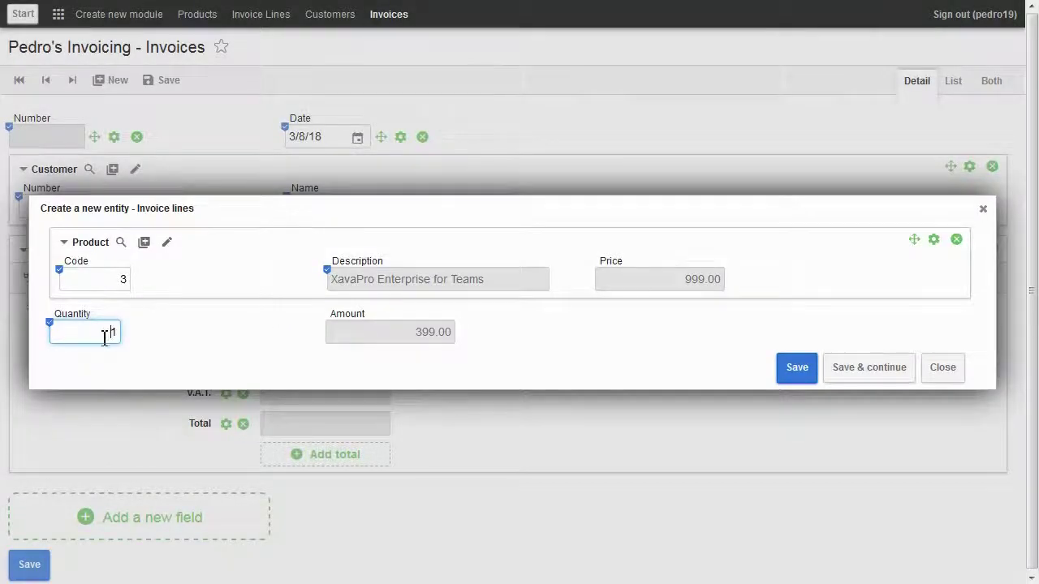
pyautogui.moveTo(104, 339); pyautogui.dragTo(132, 346)
pyautogui.write('2')
pyautogui.press('Tab')
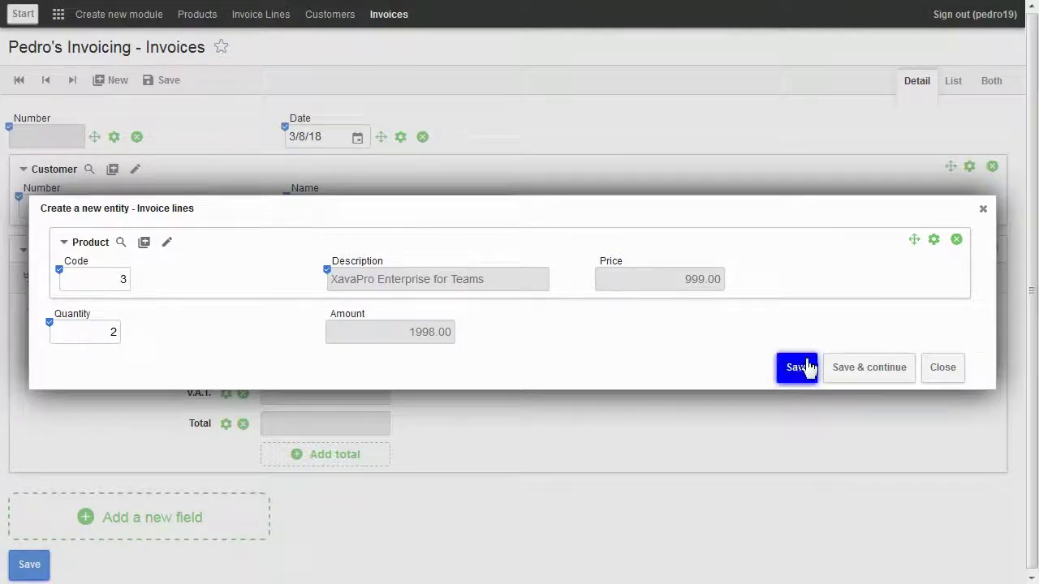
pyautogui.click(852, 369)
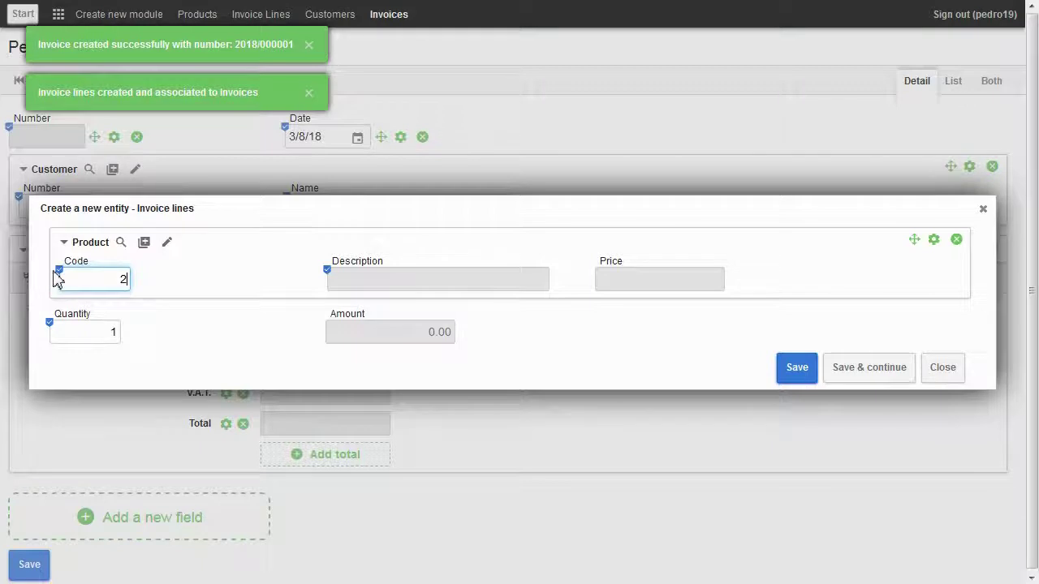
# Add a second line with product code 2, XavaPro Enterprise, and save it
pyautogui.write('2')
pyautogui.press('Tab')
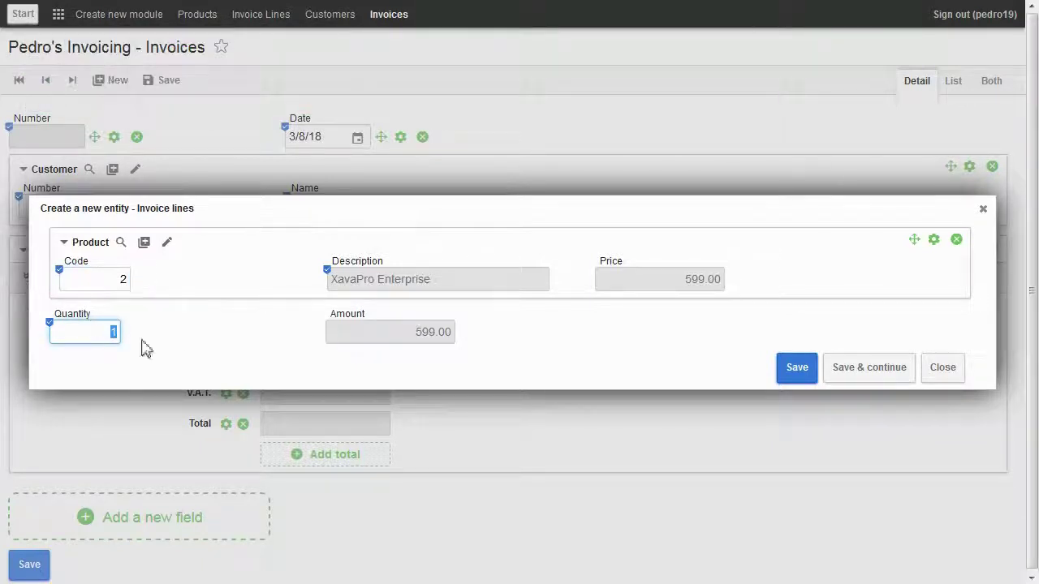
pyautogui.click(789, 375)
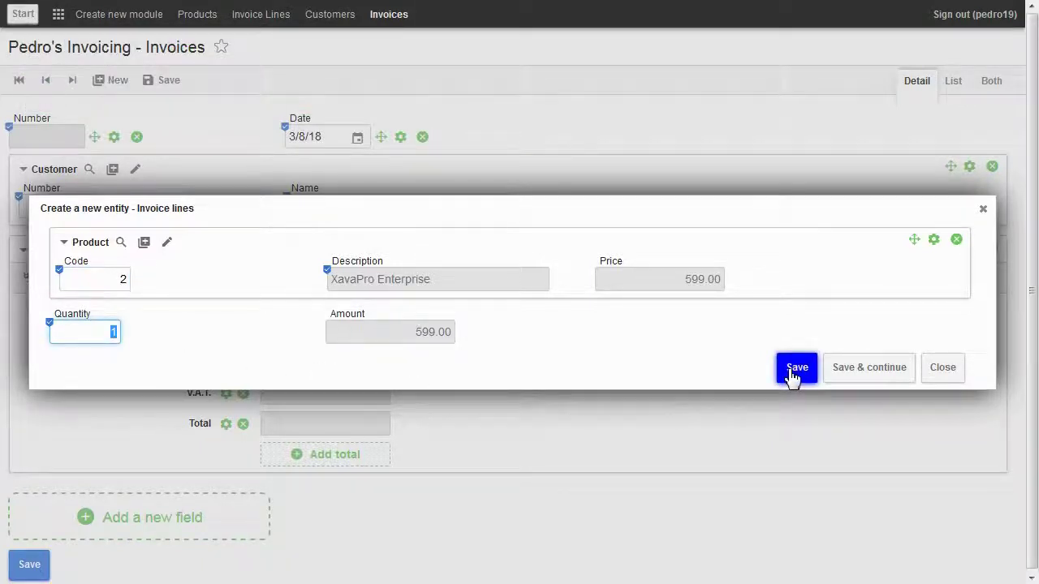
pyautogui.click(791, 377)
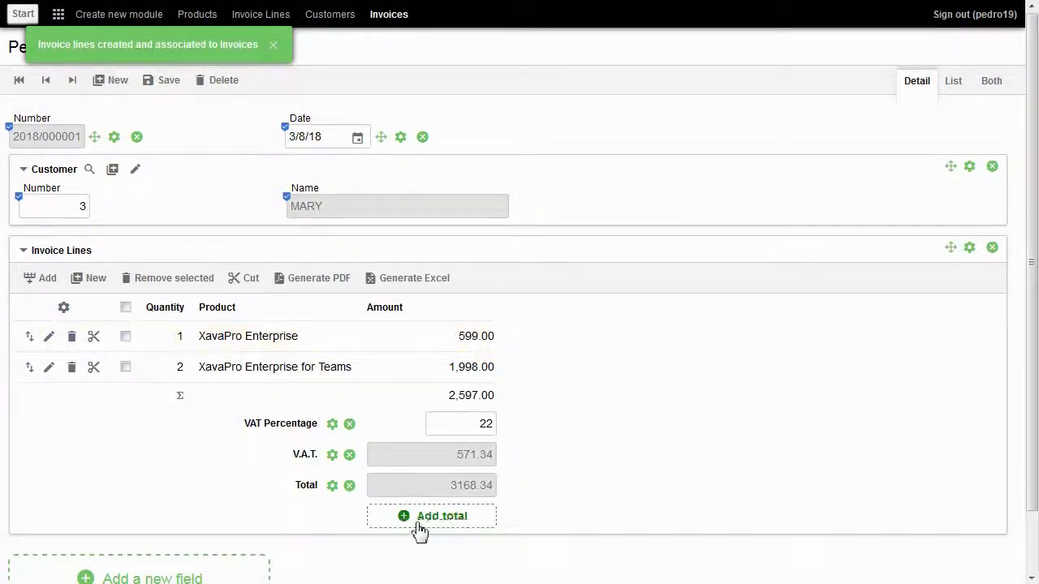
# Save invoice 2018/000001, view it in list and card modes, then reopen its details
pyautogui.click(166, 89)
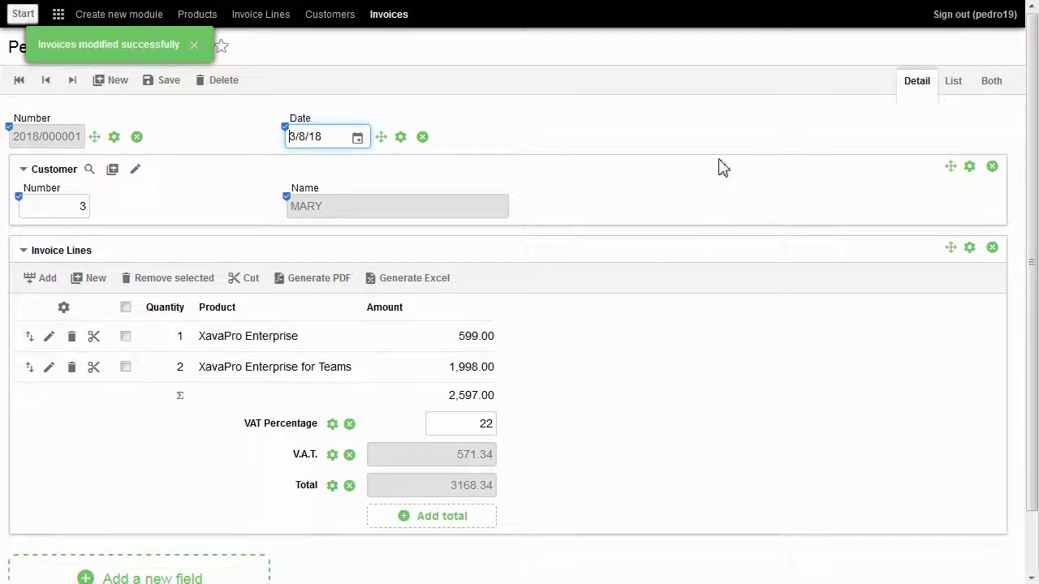
pyautogui.click(951, 83)
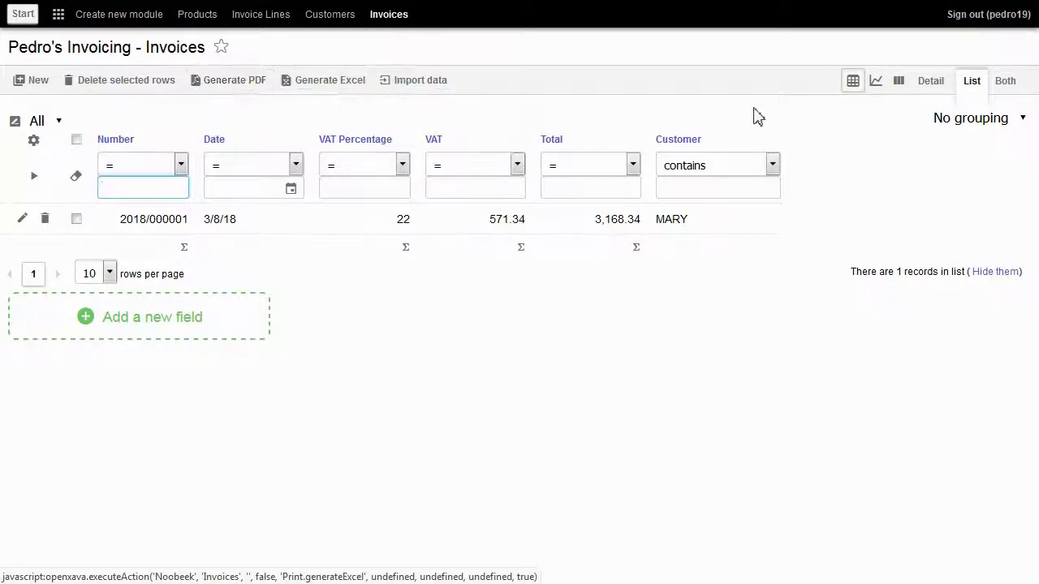
pyautogui.click(898, 81)
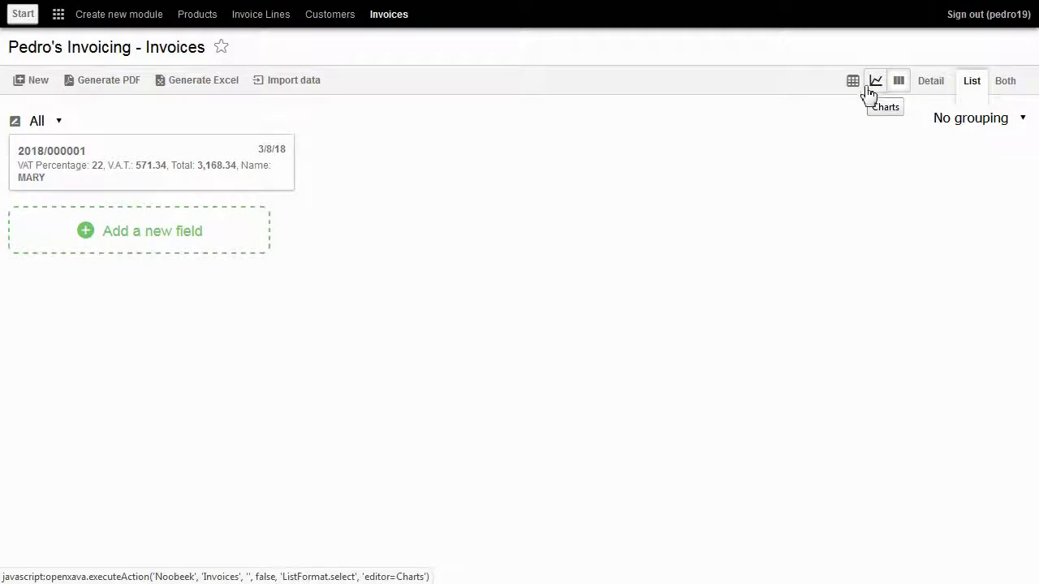
pyautogui.click(183, 169)
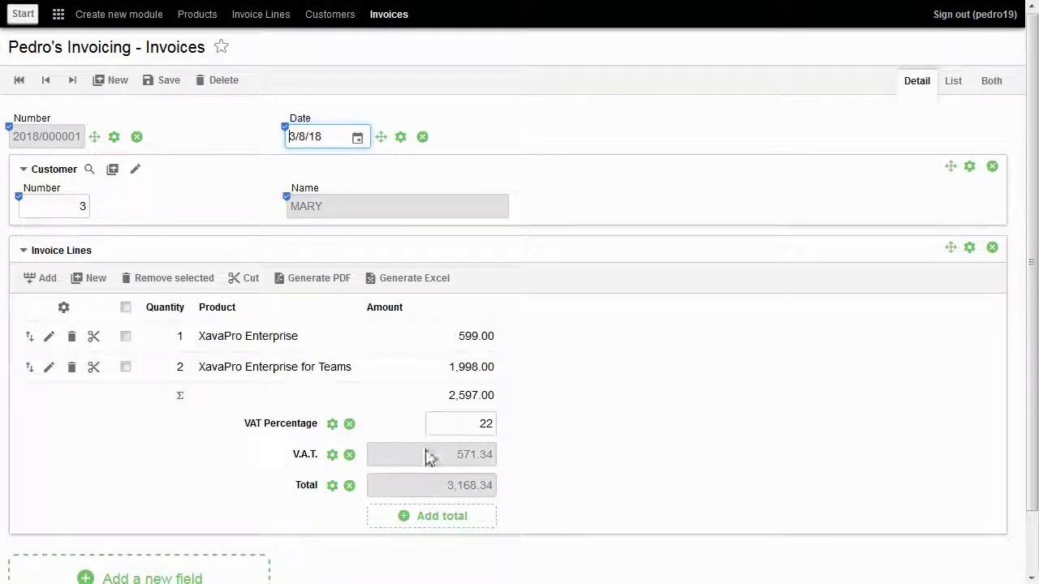
# Change VAT Percentage from 22 to 23, making V.A.T. 597.31 and Total 3194.31
pyautogui.click(467, 428)
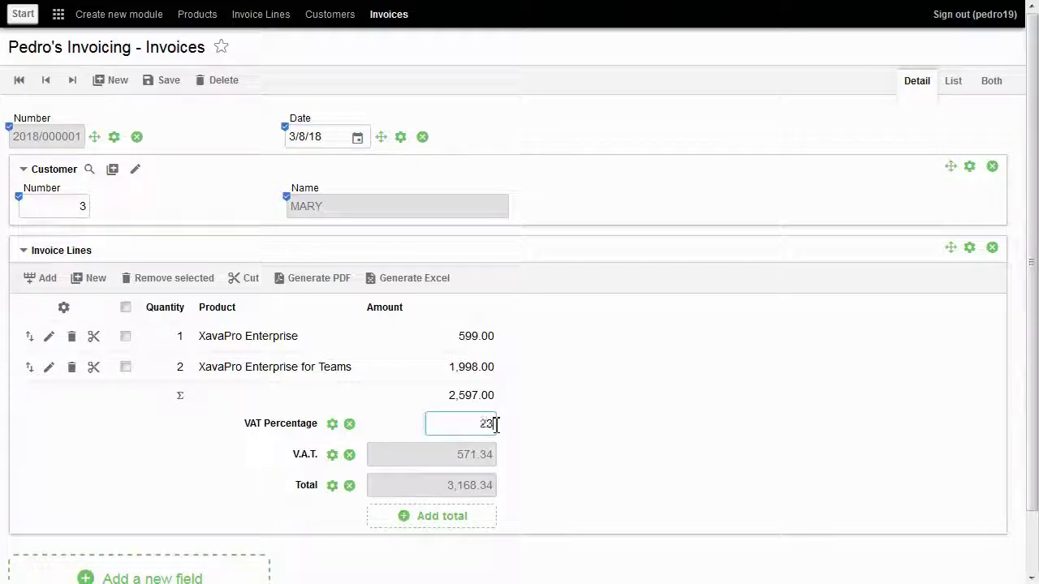
pyautogui.click(568, 444)
pyautogui.scroll(-1, 552, 454)
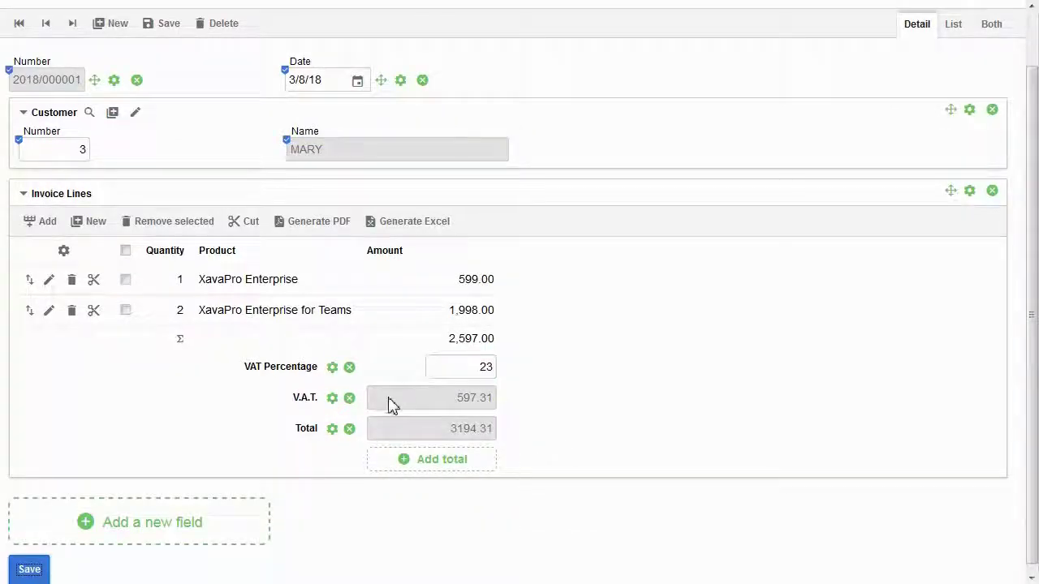
pyautogui.press('Tab')
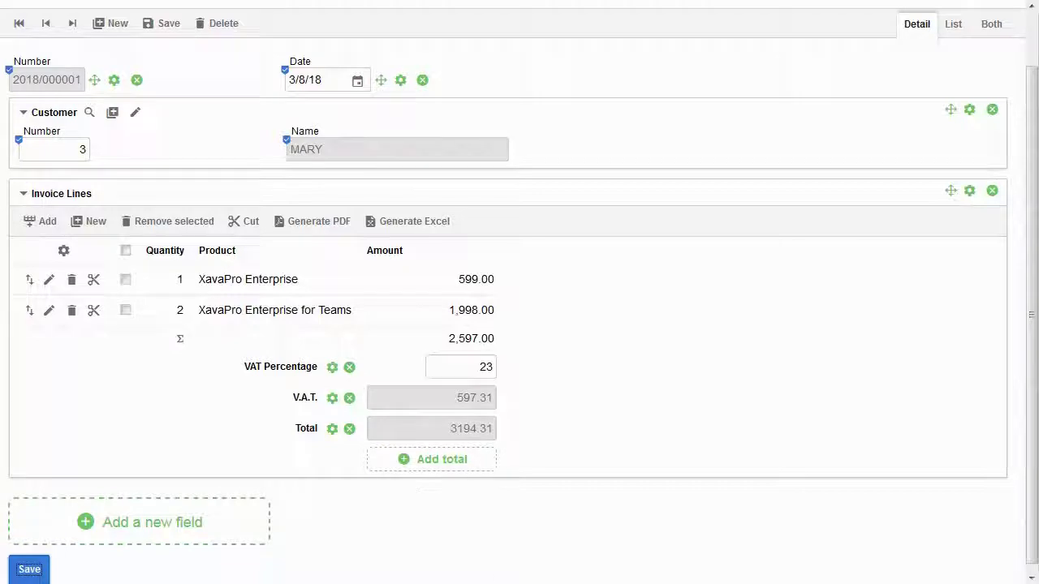